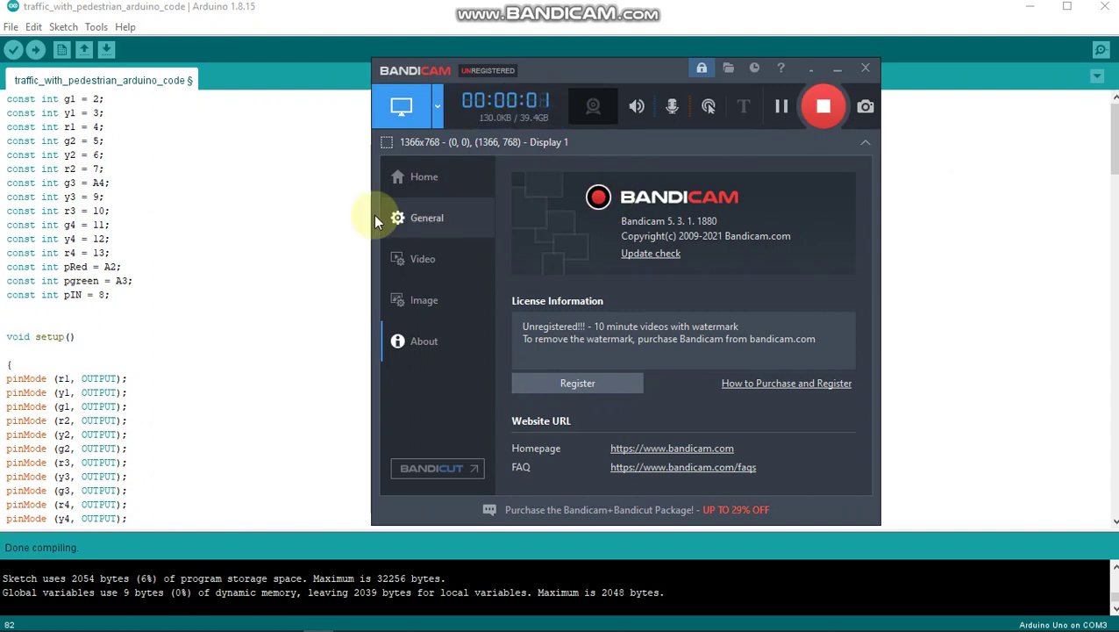
- Review the pin constant declarations at the top of the traffic-light sketch
click(242, 211)
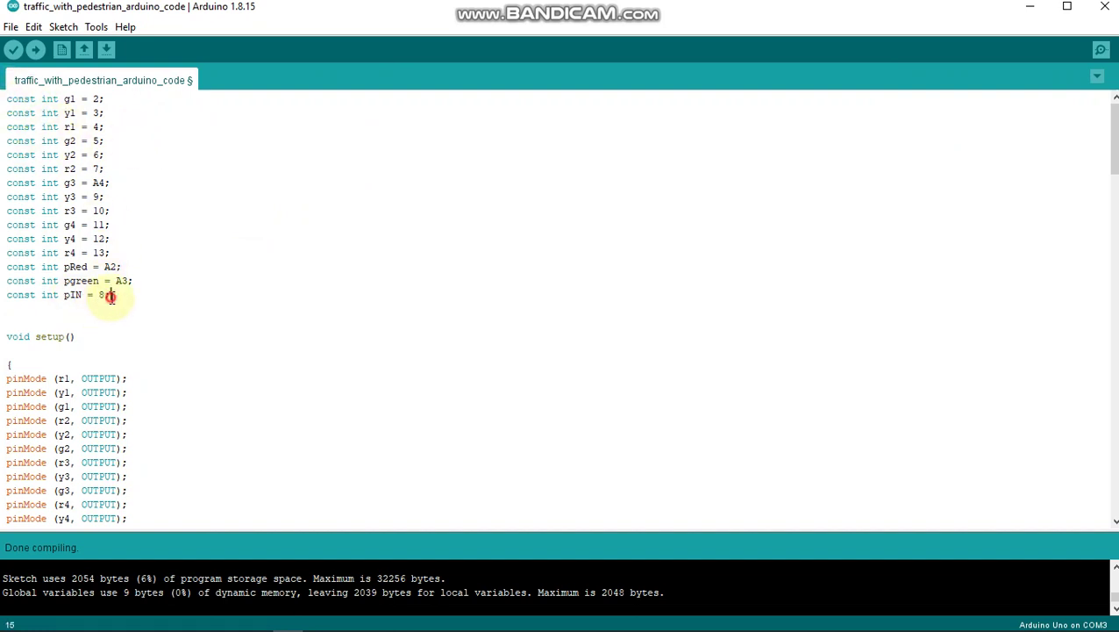
drag(110, 296, 7, 91)
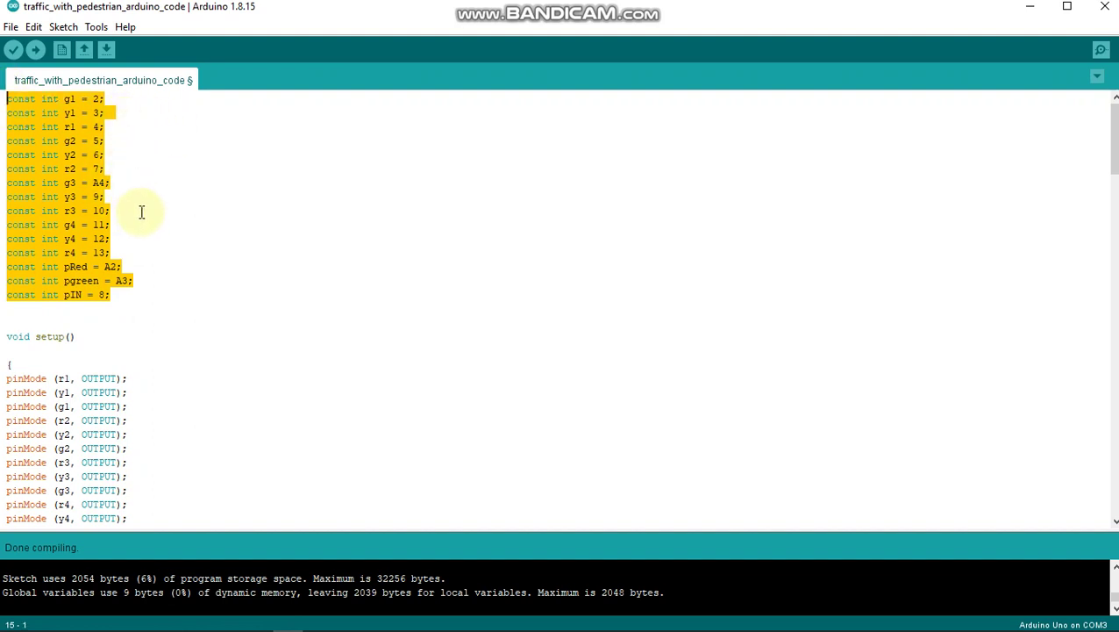
click(156, 265)
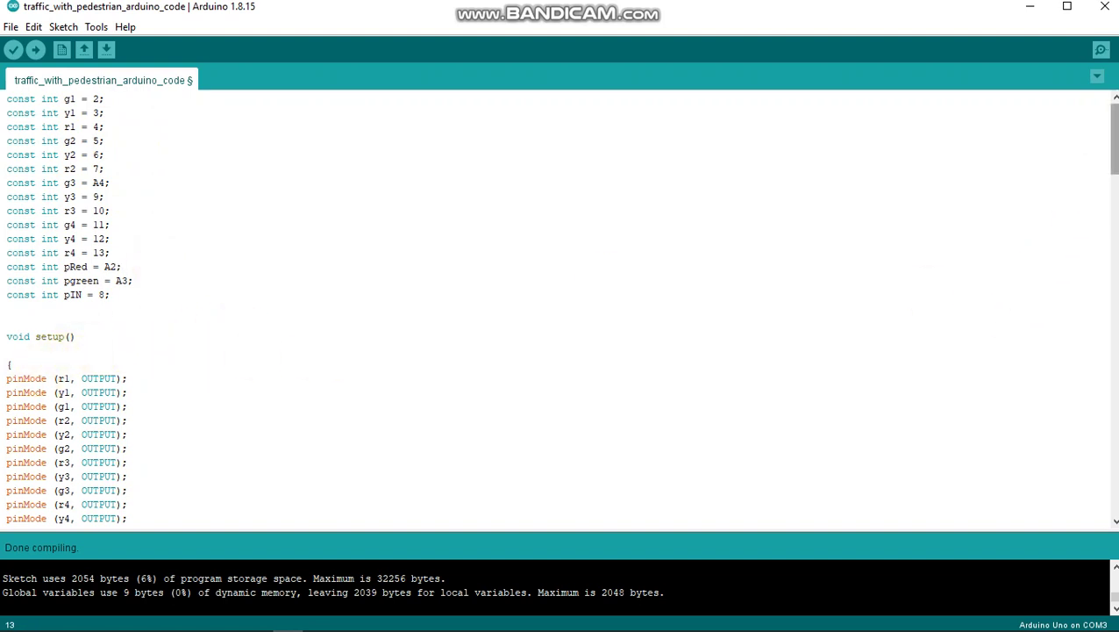
drag(1113, 136, 1113, 180)
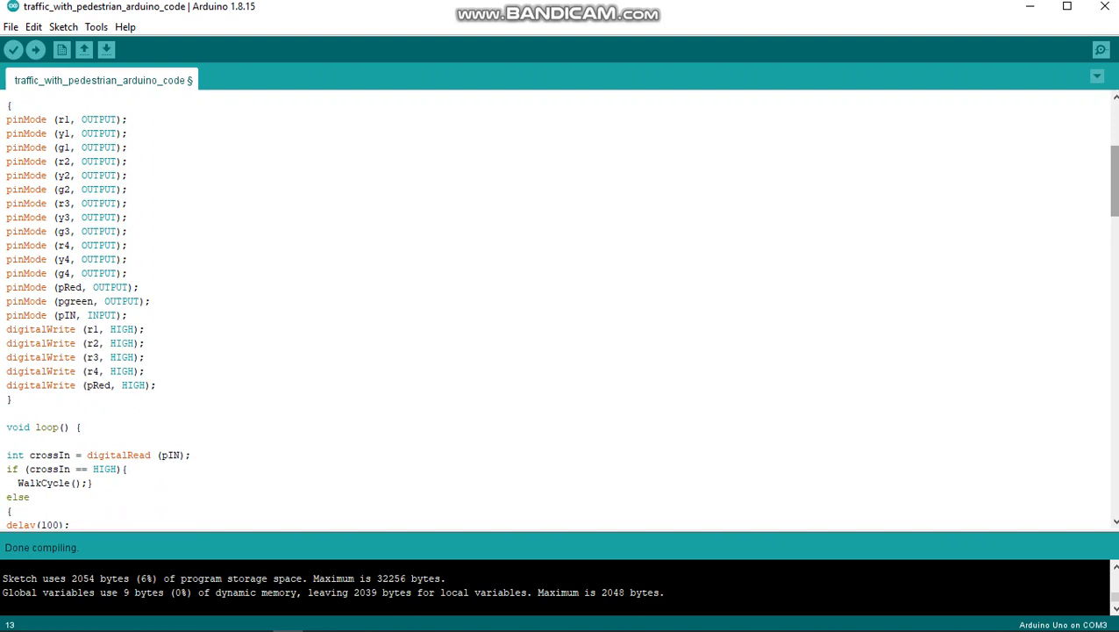
drag(1114, 180, 1113, 184)
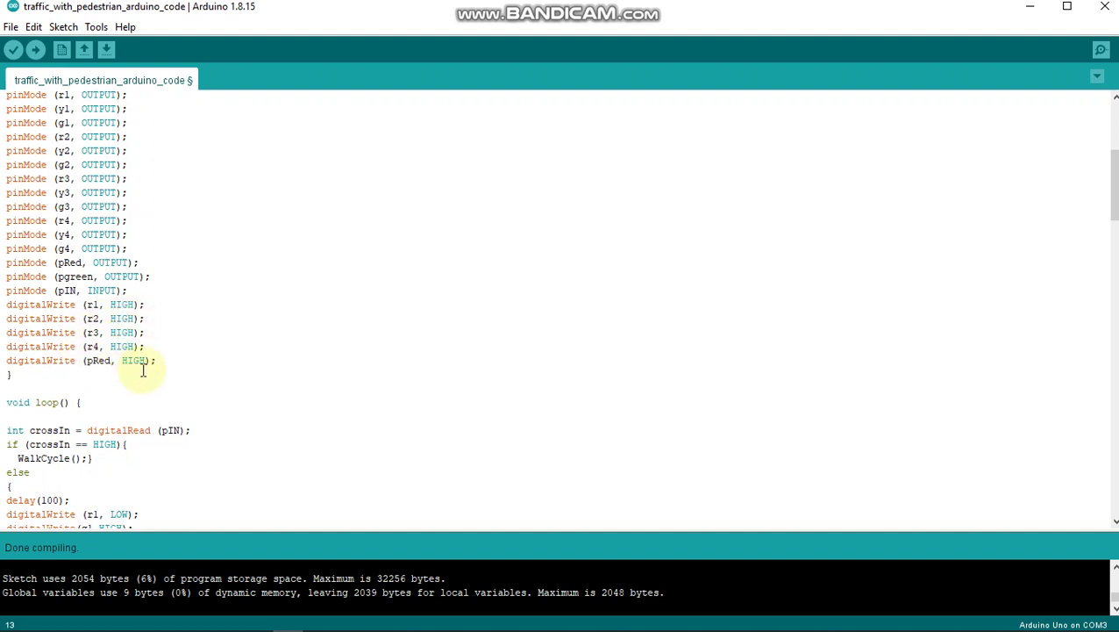
- Scroll down through the rest of the traffic-light sketch code
drag(1113, 204, 1116, 248)
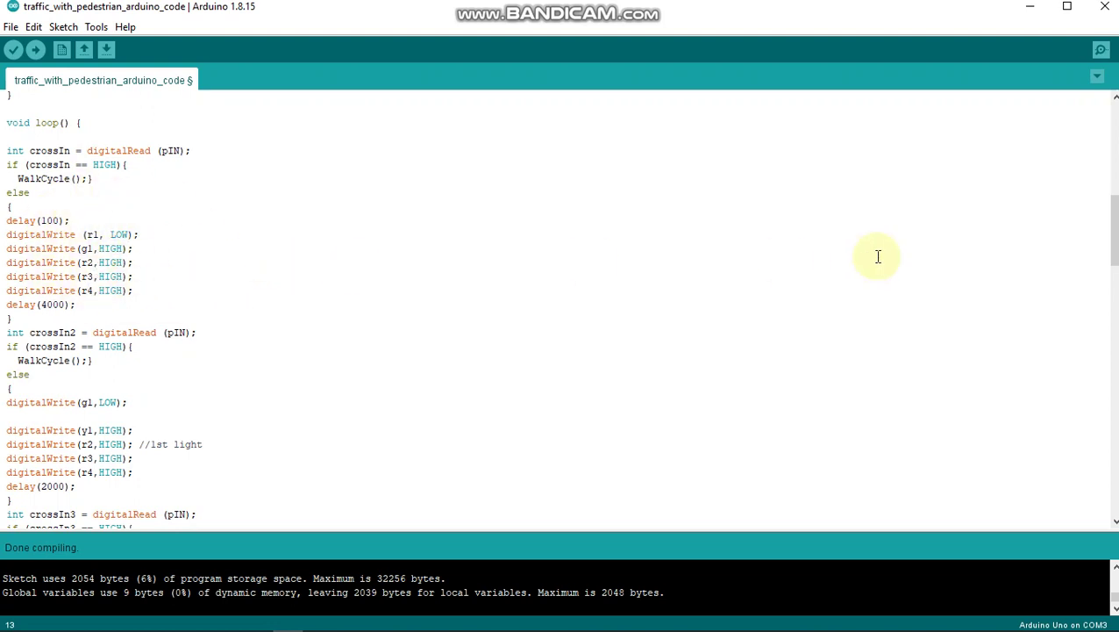
drag(1116, 232, 1115, 260)
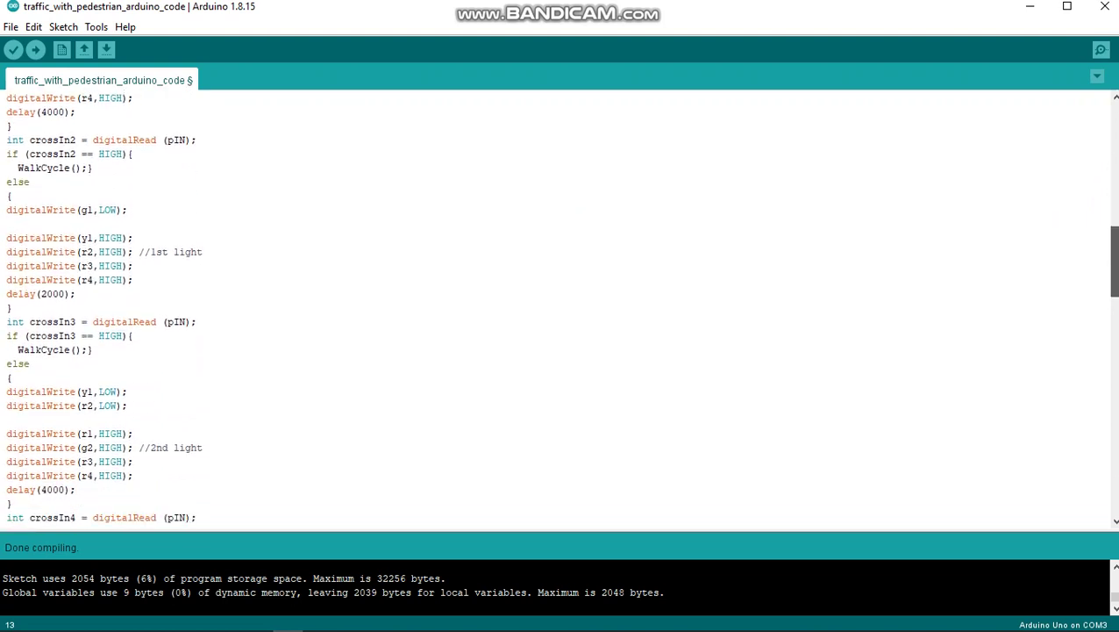
drag(1115, 261, 1115, 283)
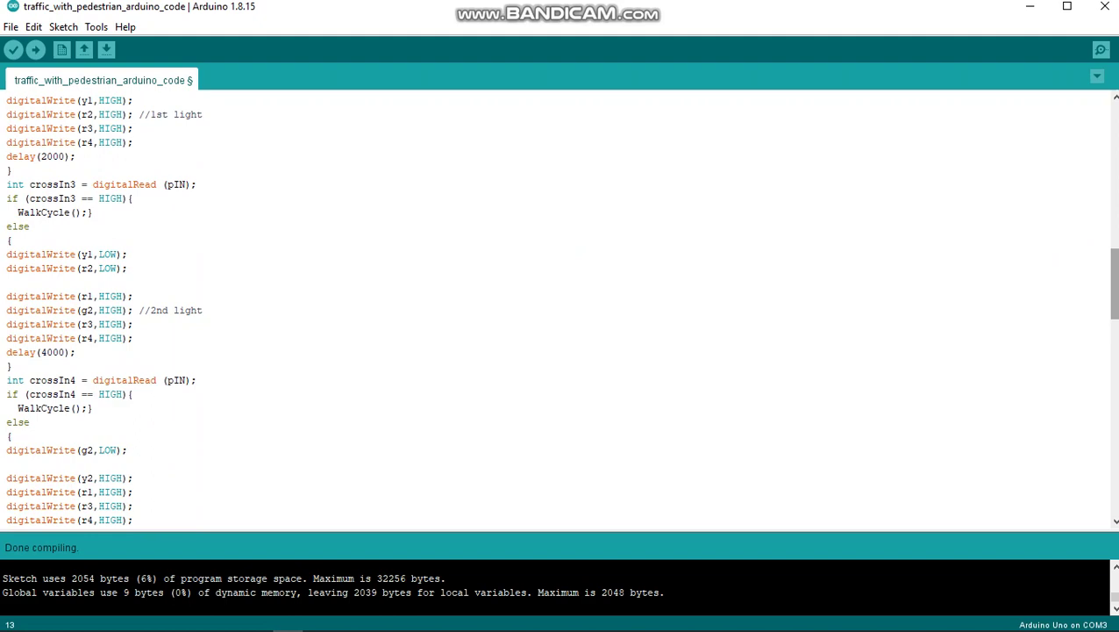
drag(1115, 283, 1115, 469)
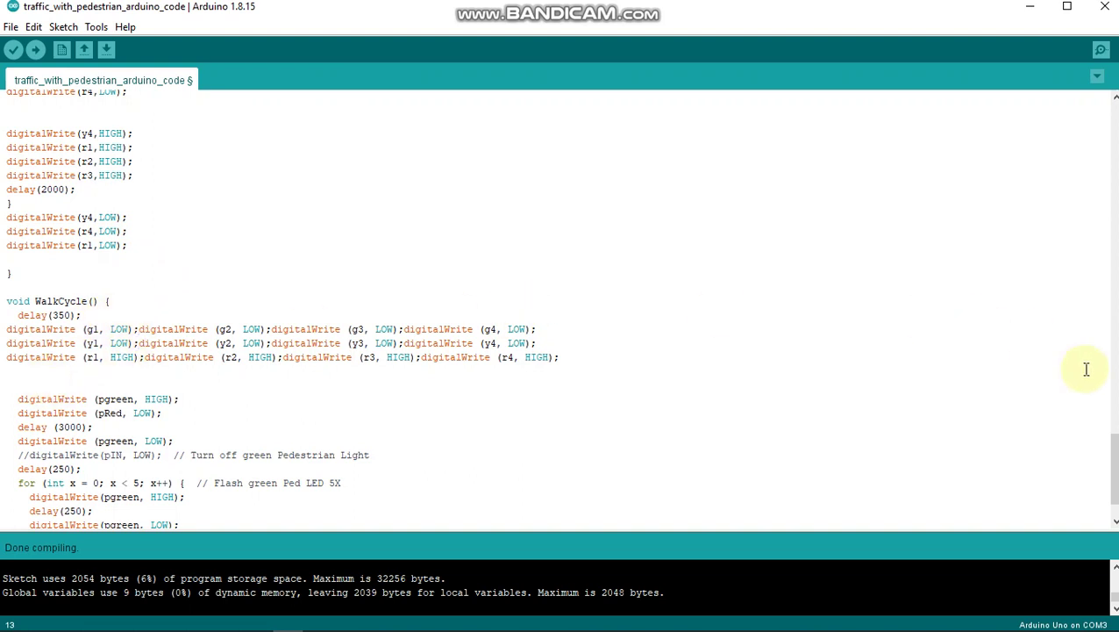
- Export the sketch as a compiled binary from the Sketch menu
scroll(1116, 468, down, 2)
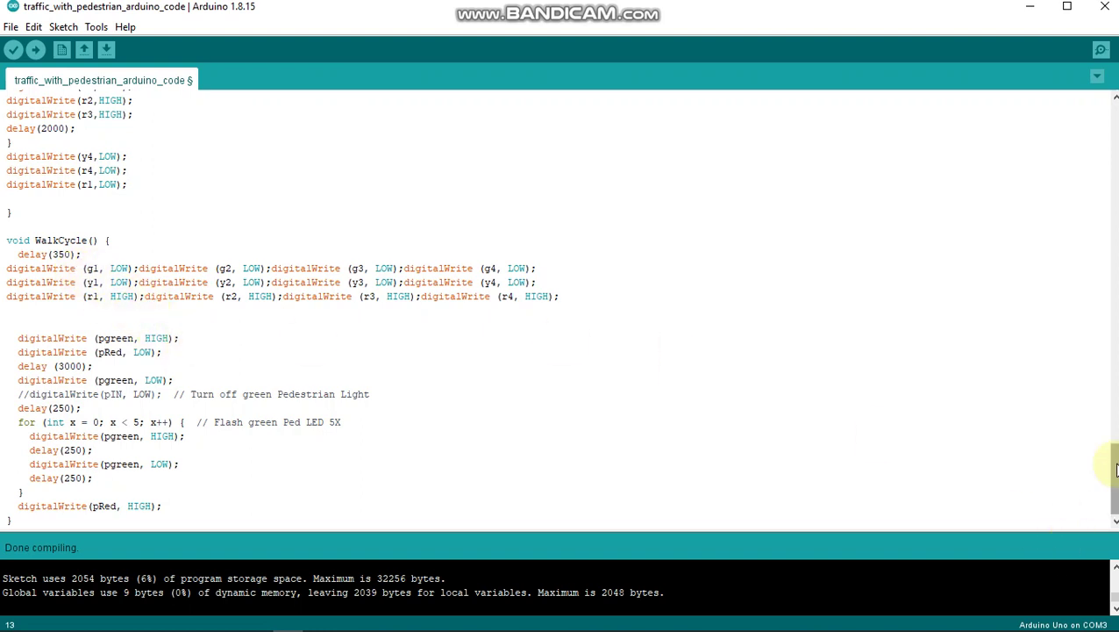
scroll(1114, 463, up, 1)
scroll(1114, 464, down, 1)
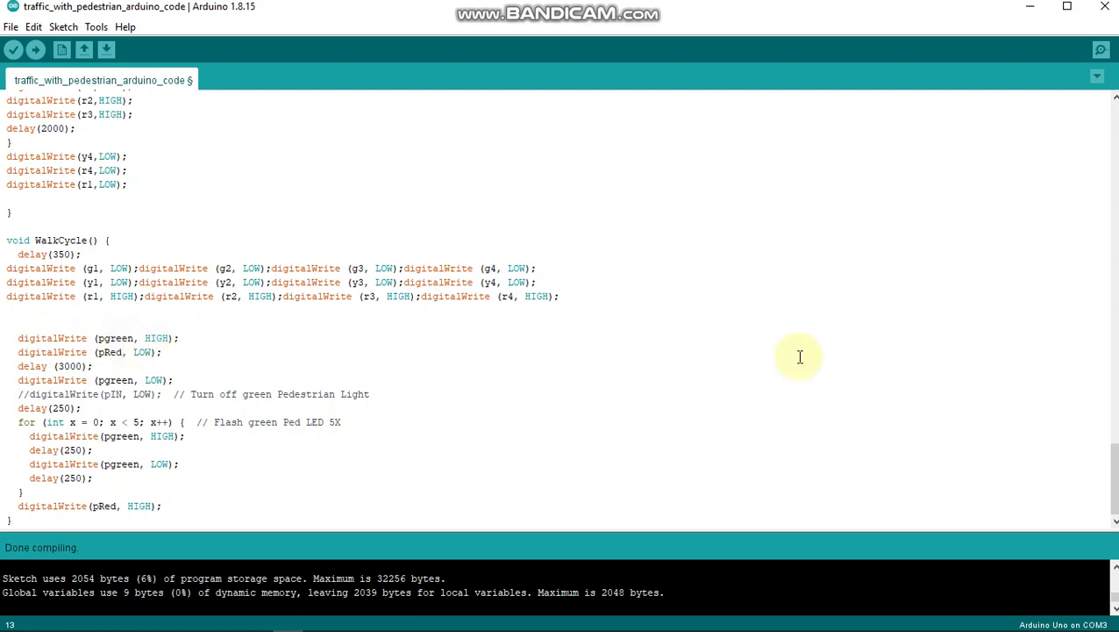
drag(1112, 474, 1114, 100)
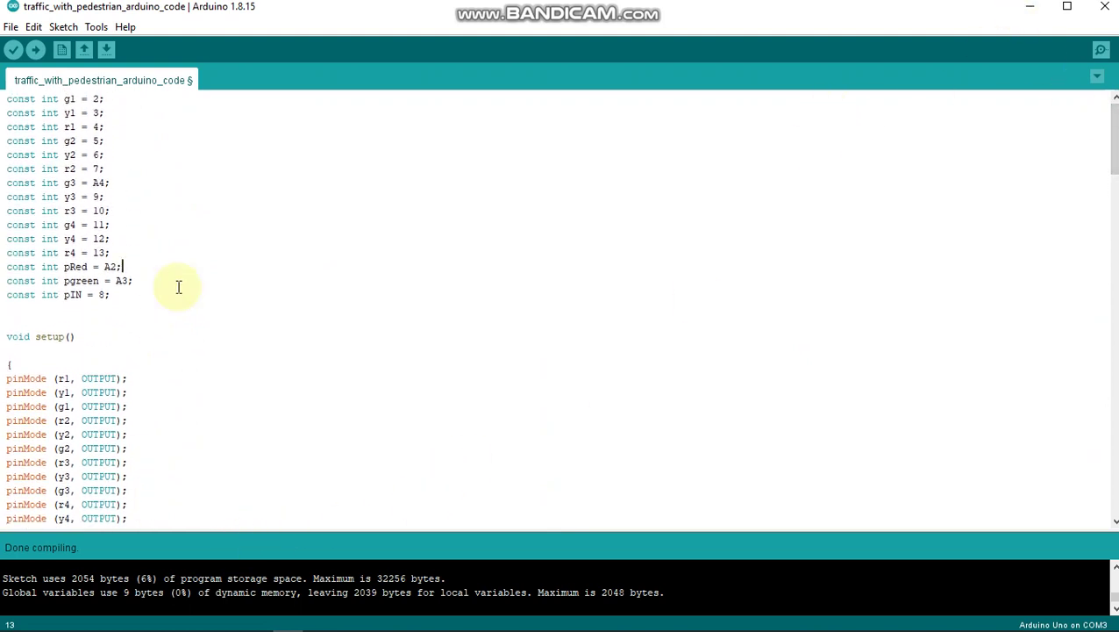
click(96, 31)
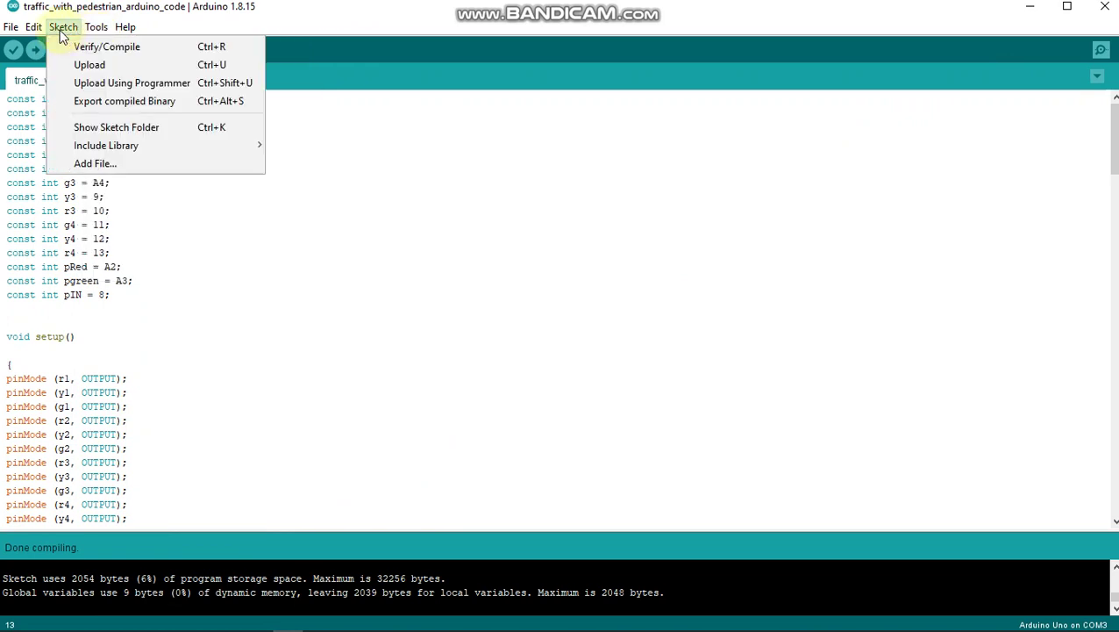
click(109, 104)
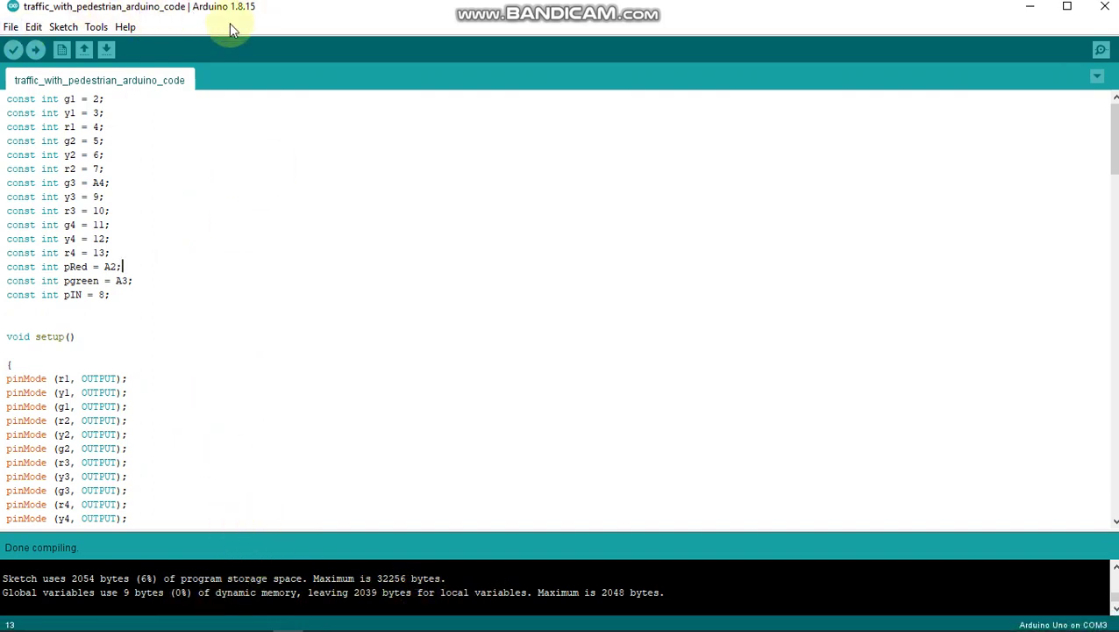
- Minimize the Arduino IDE and select ARD1 on the Proteus intersection schematic
click(1044, 7)
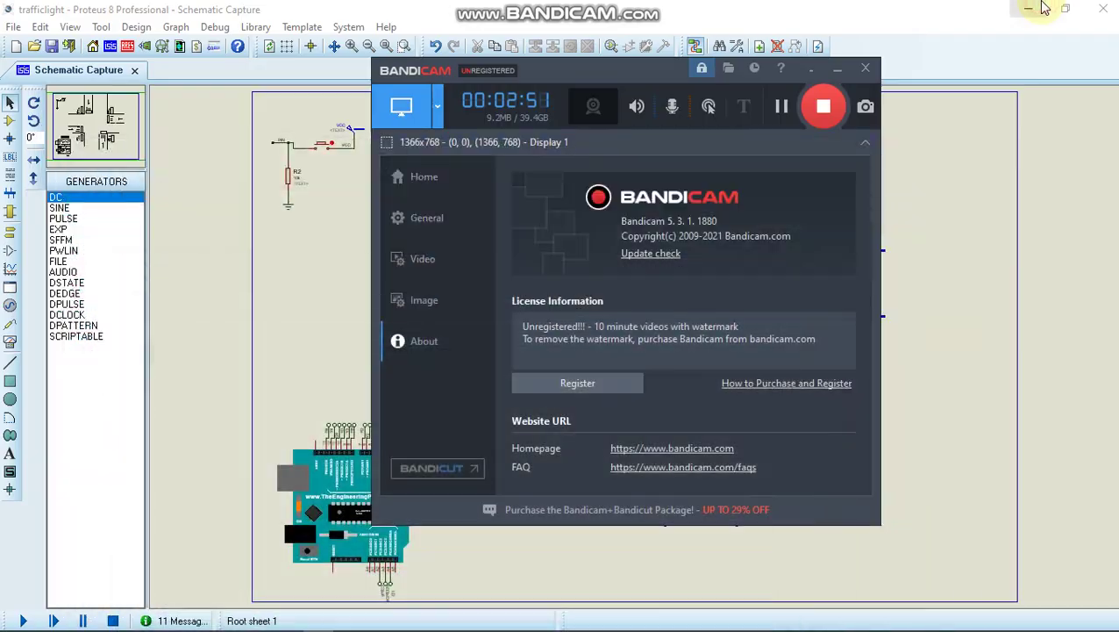
click(332, 269)
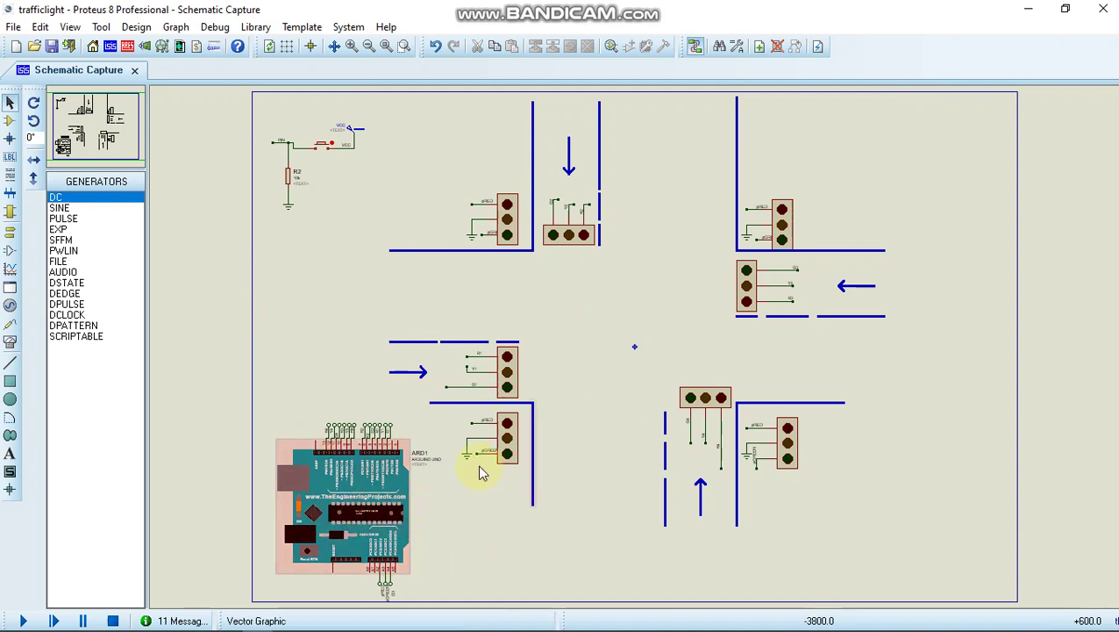
click(380, 523)
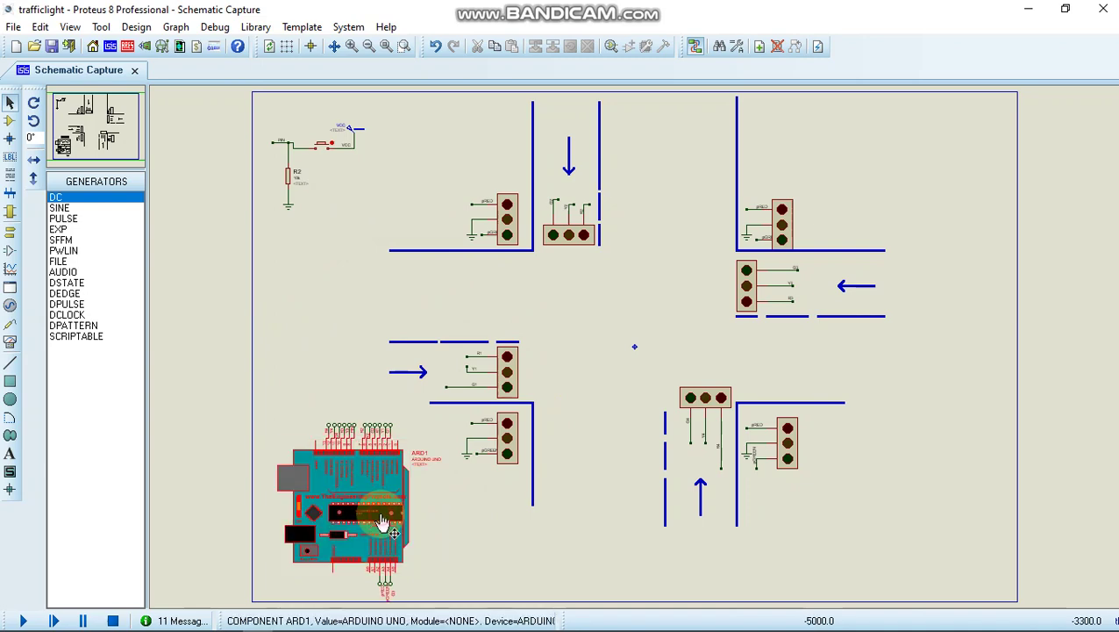
- Assign the compiled traffic_with_pedestrian .ino.standard.hex as ARD1's program file
click(380, 522)
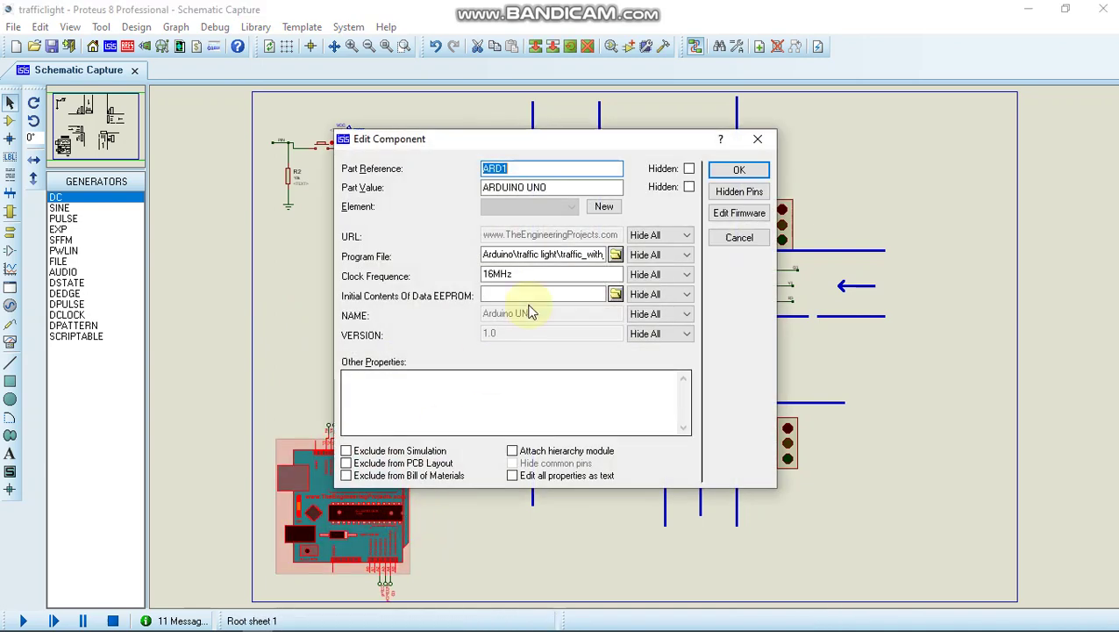
click(616, 254)
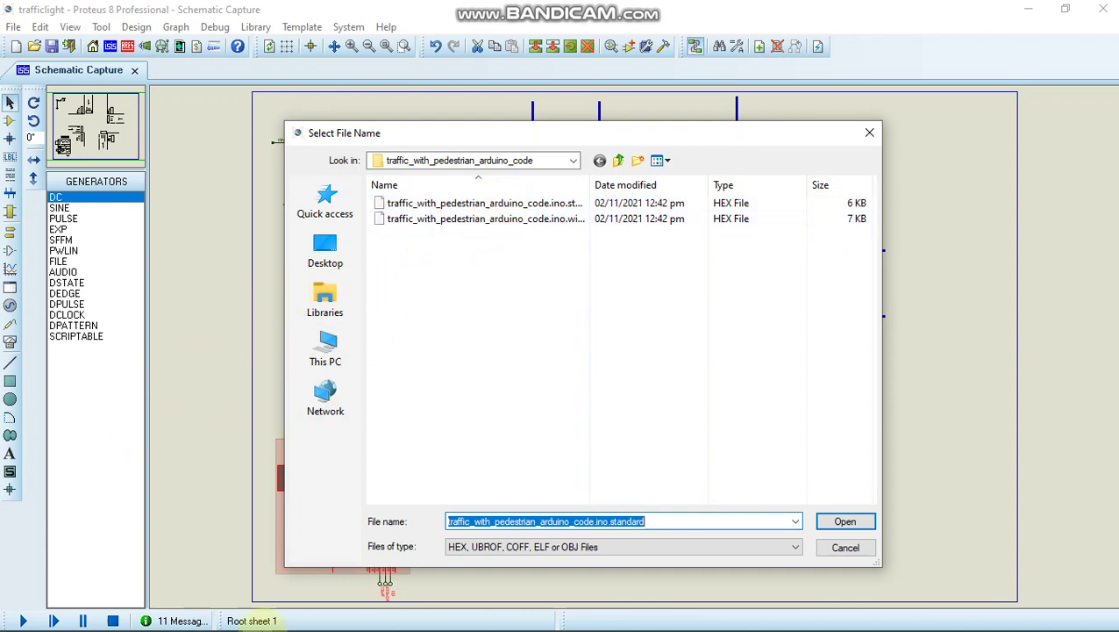
mouse_move(288, 620)
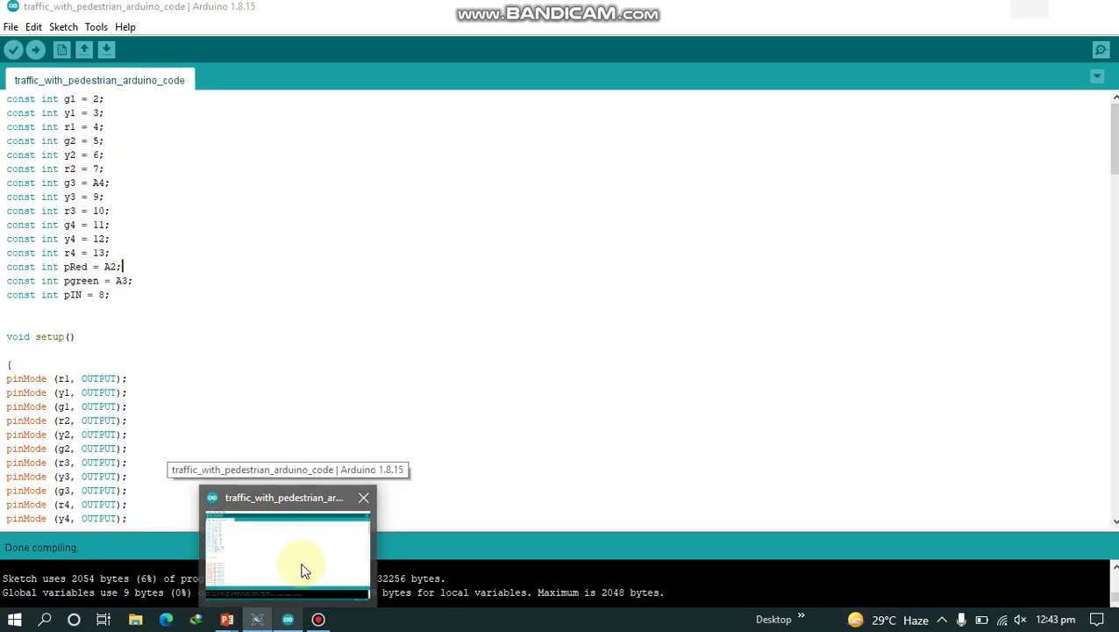
key(alt+Tab)
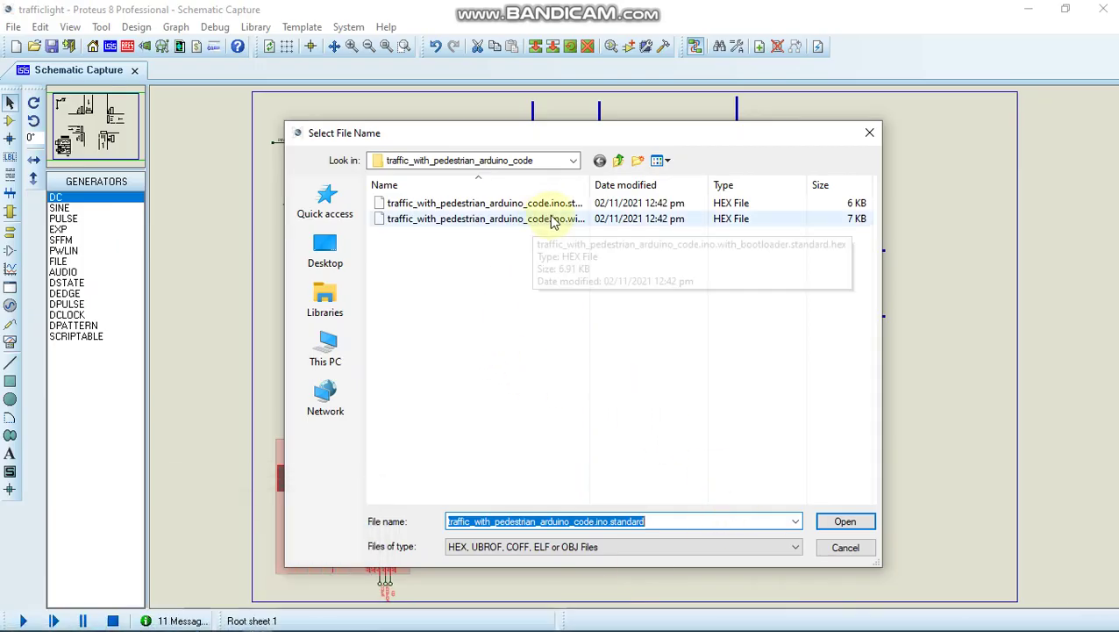
click(862, 547)
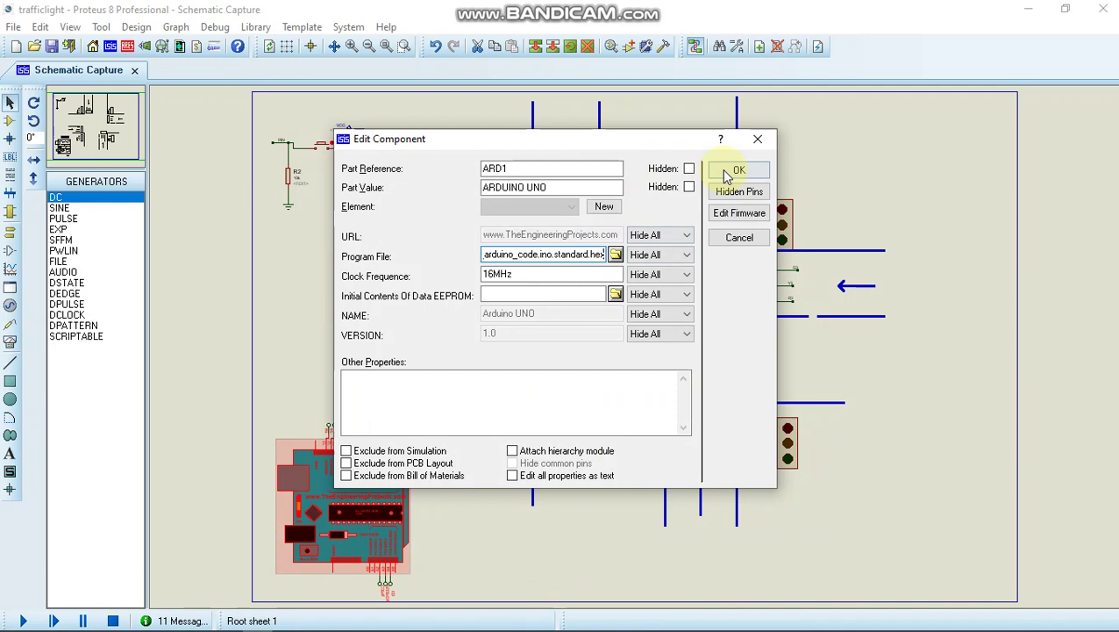
click(735, 169)
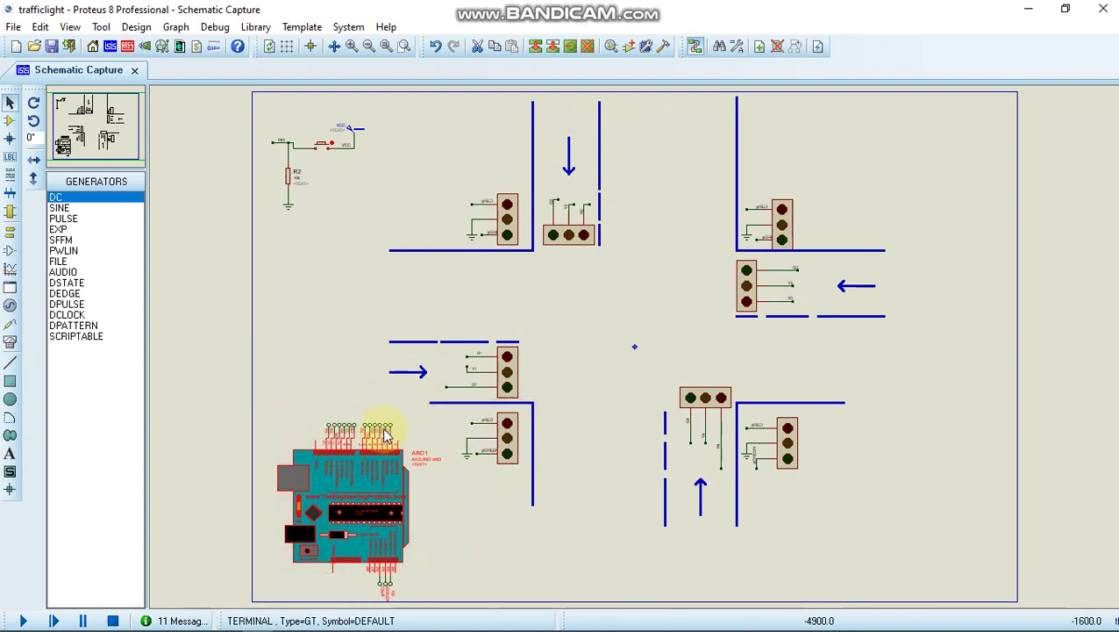
- Pick the DEFAULT terminal type in Terminals Mode and deselect ARD1
scroll(400, 436, up, 2)
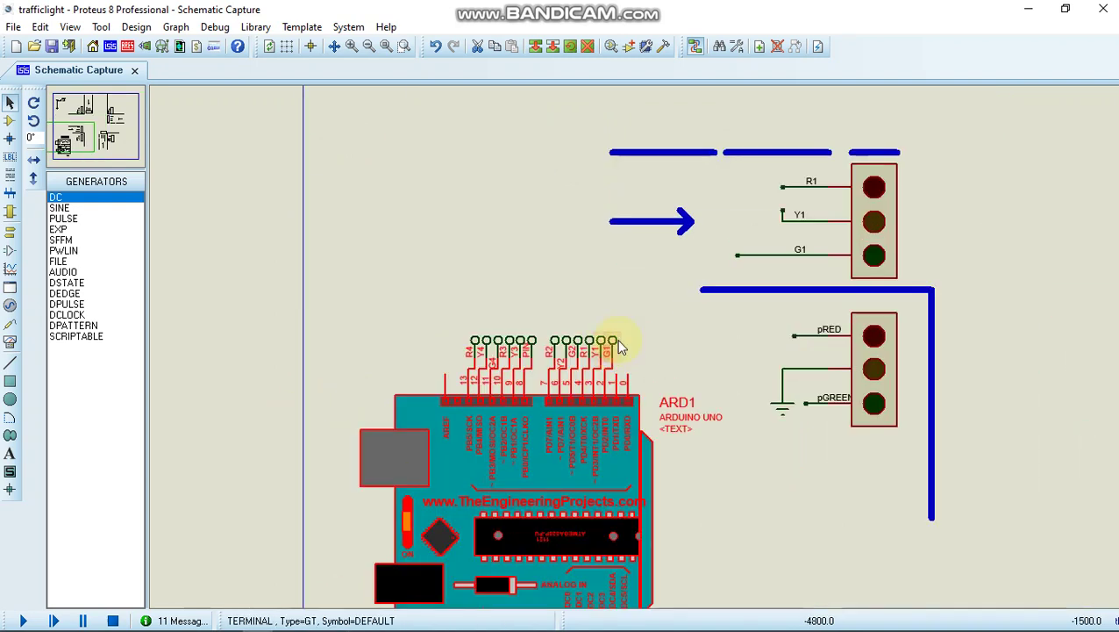
click(10, 230)
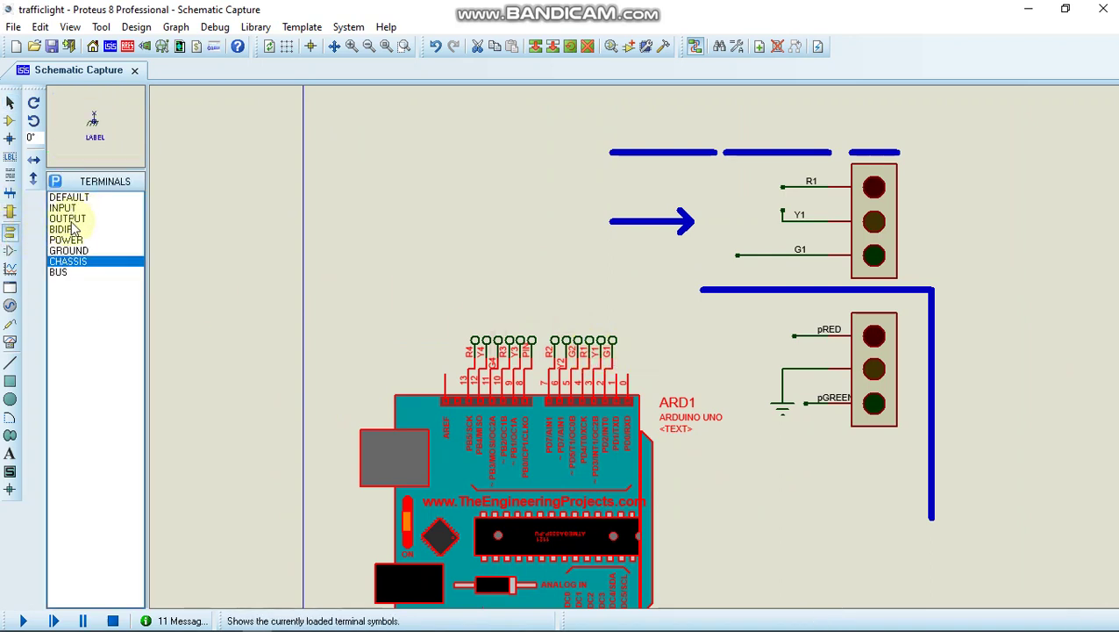
click(81, 197)
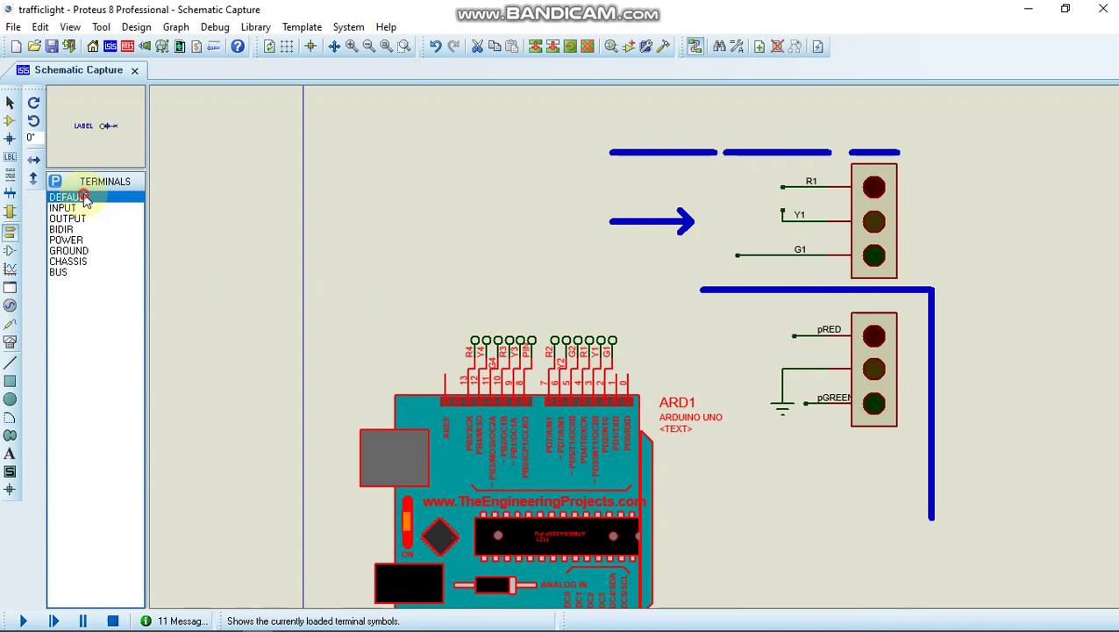
click(391, 263)
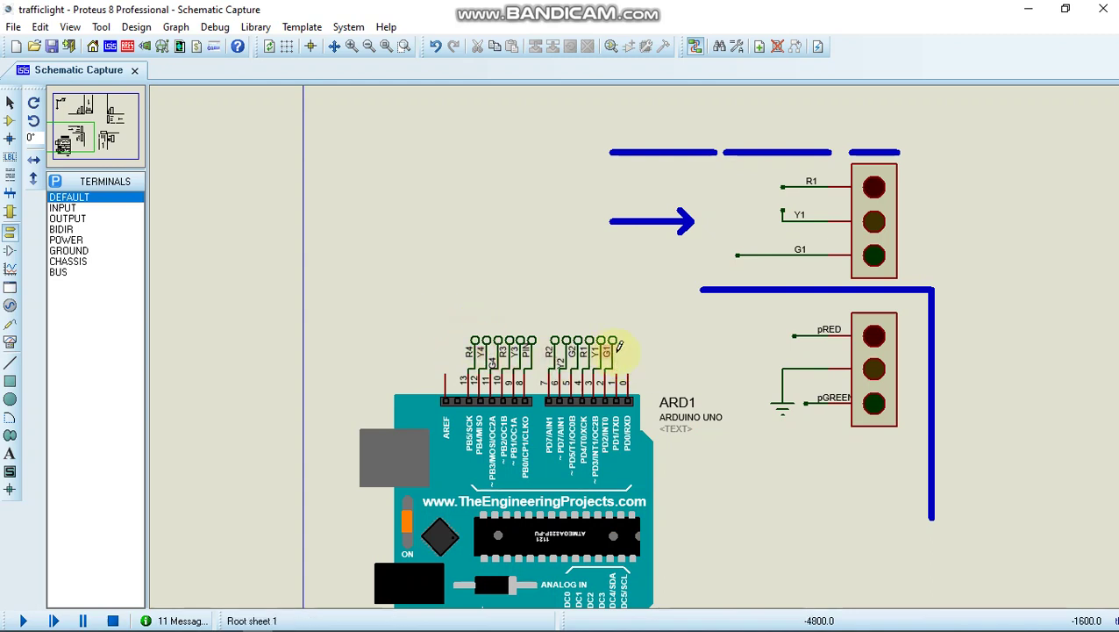
- Select the Wire Label (LBL) tool in the left toolbar
click(10, 157)
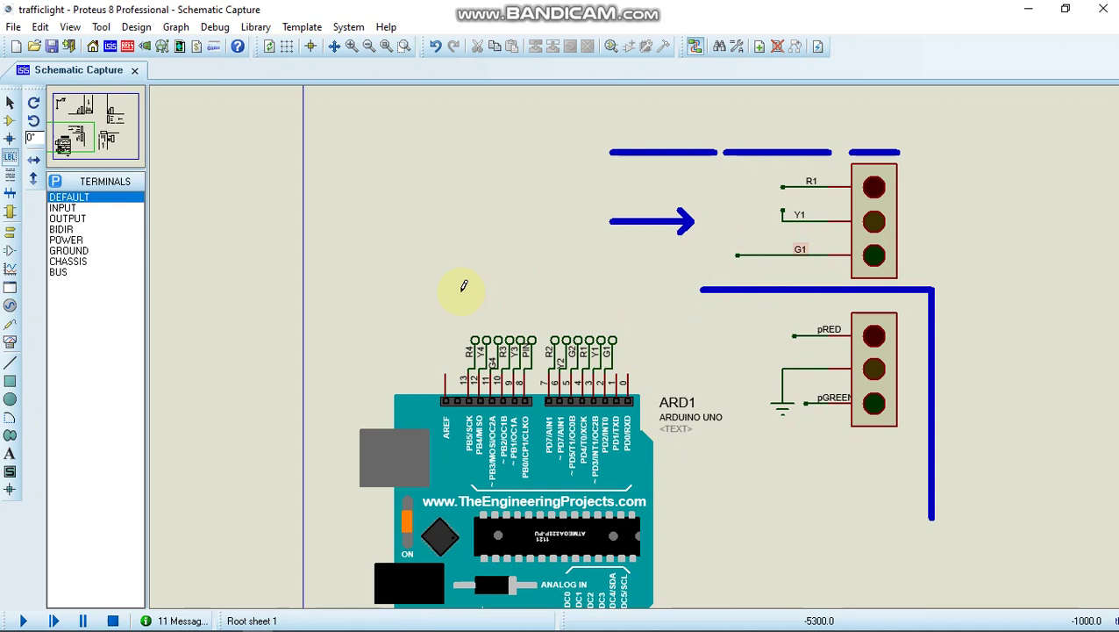
- Zoom out to show the full intersection, traffic lights and Arduino together
scroll(579, 320, down, 3)
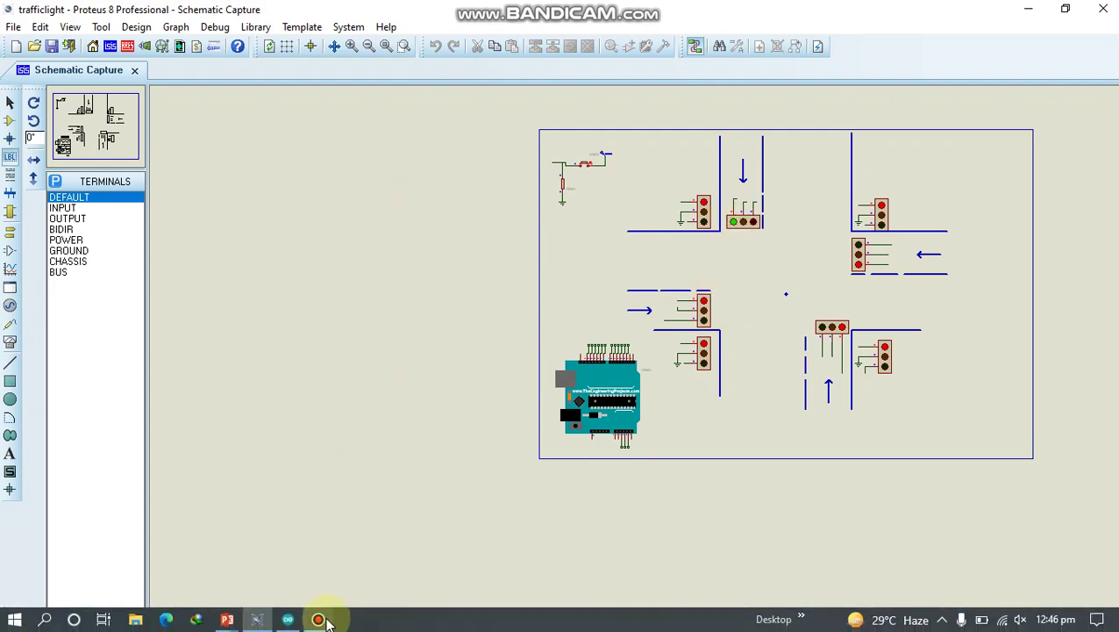
mouse_move(318, 619)
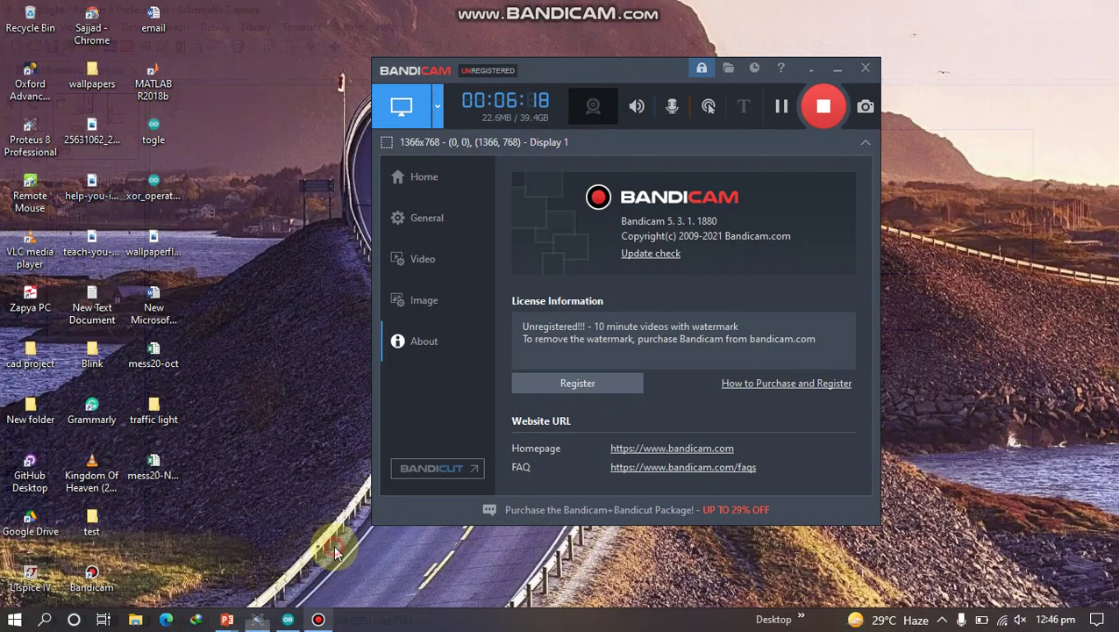
- Stop the simulation, check the Simulation Errors log, and close it
click(333, 545)
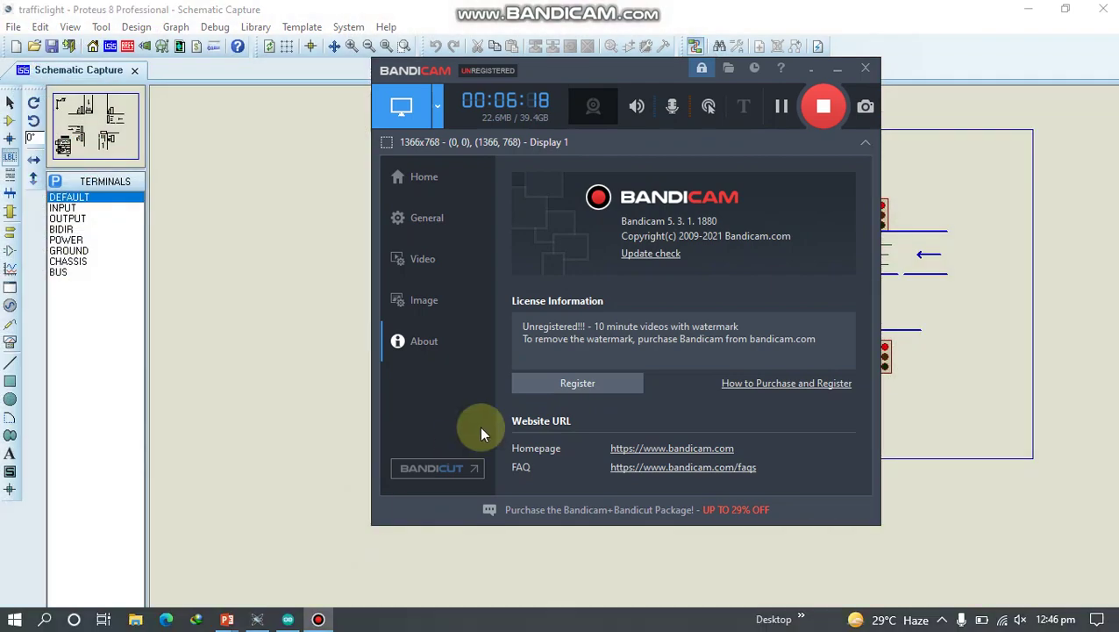
click(837, 71)
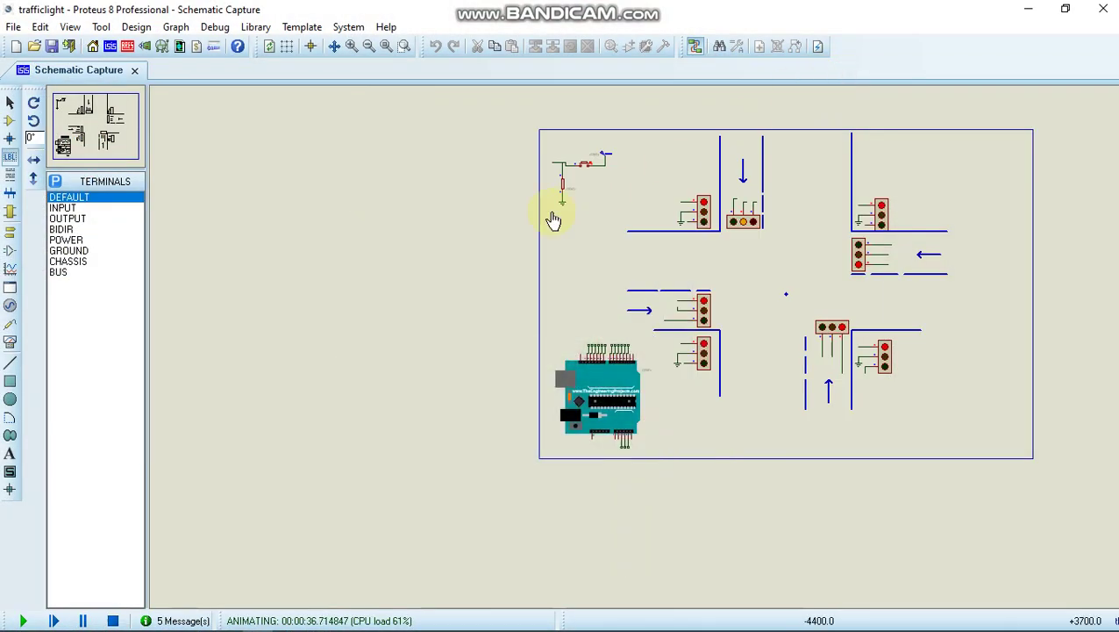
click(785, 294)
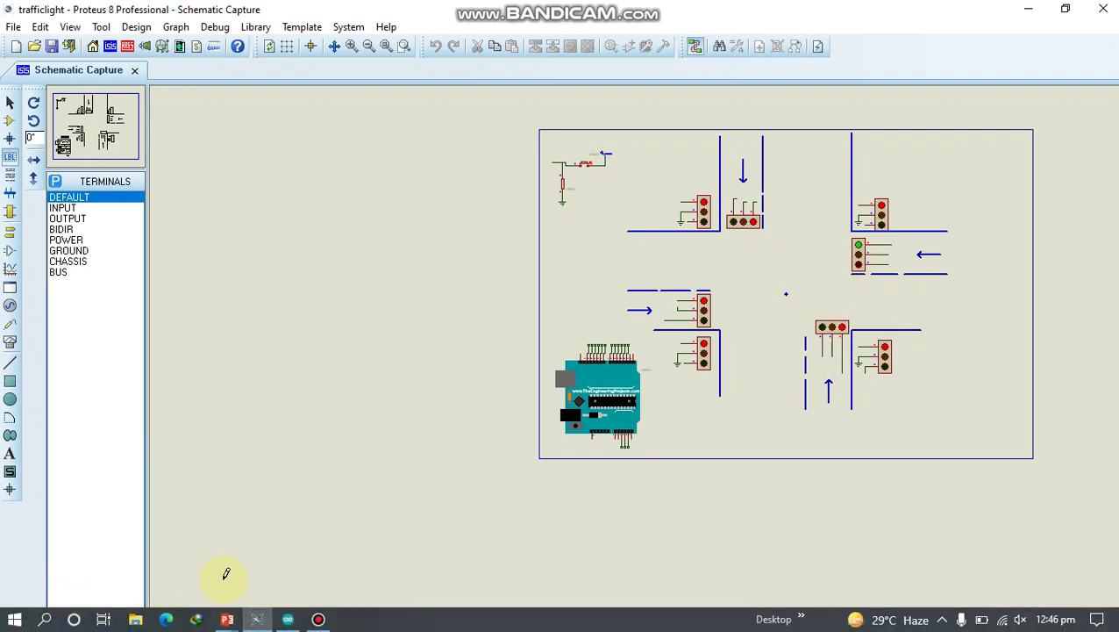
click(116, 620)
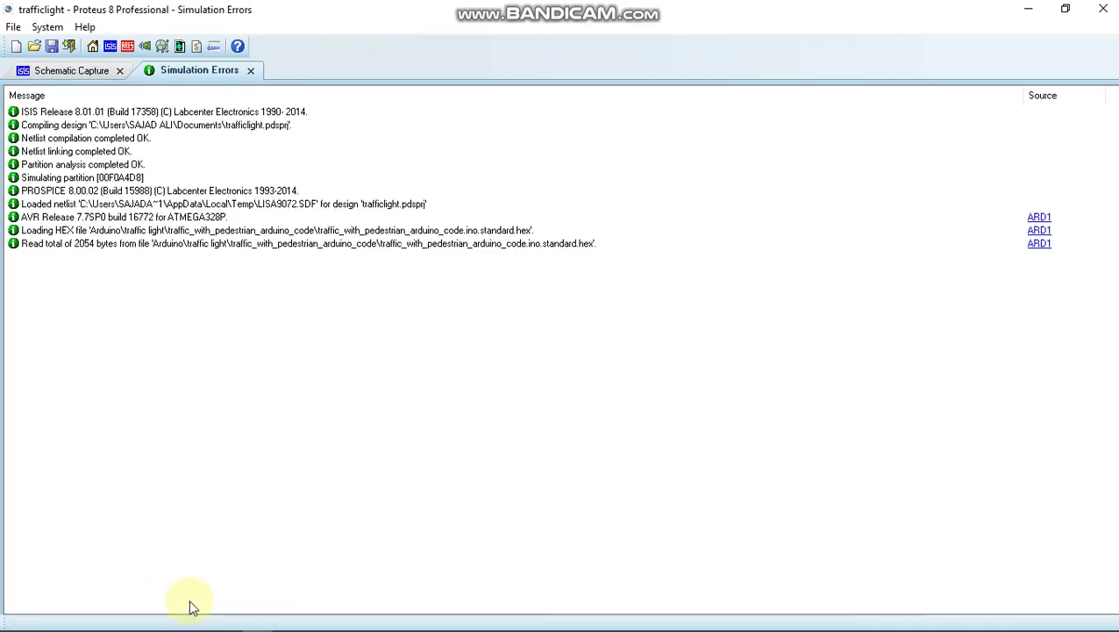
click(251, 70)
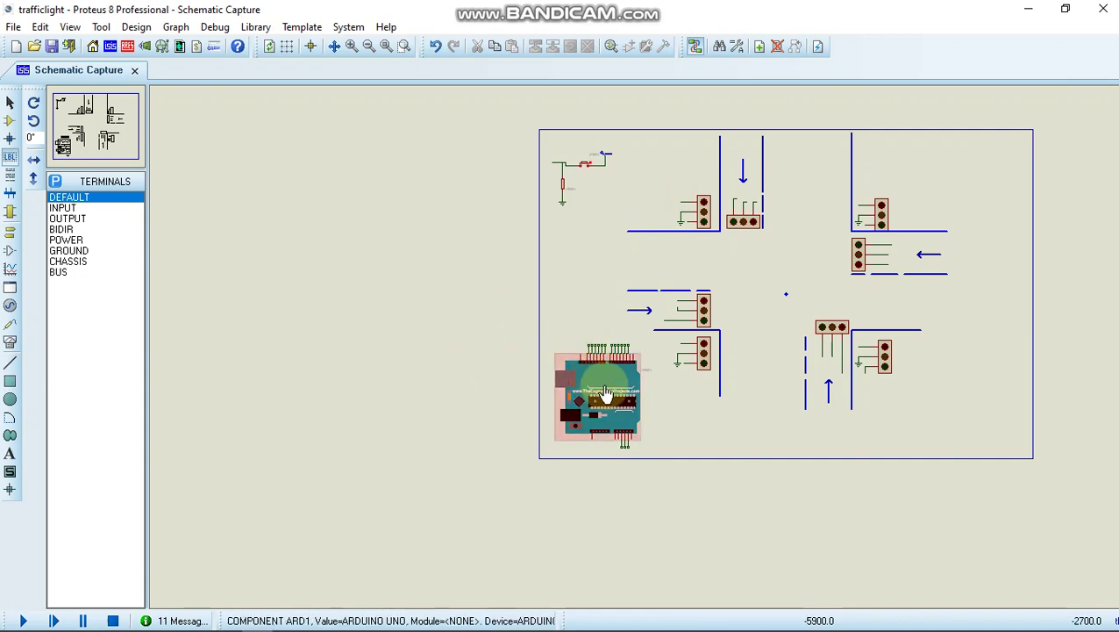
- Close the terminal library unused and switch to Component Mode
click(56, 181)
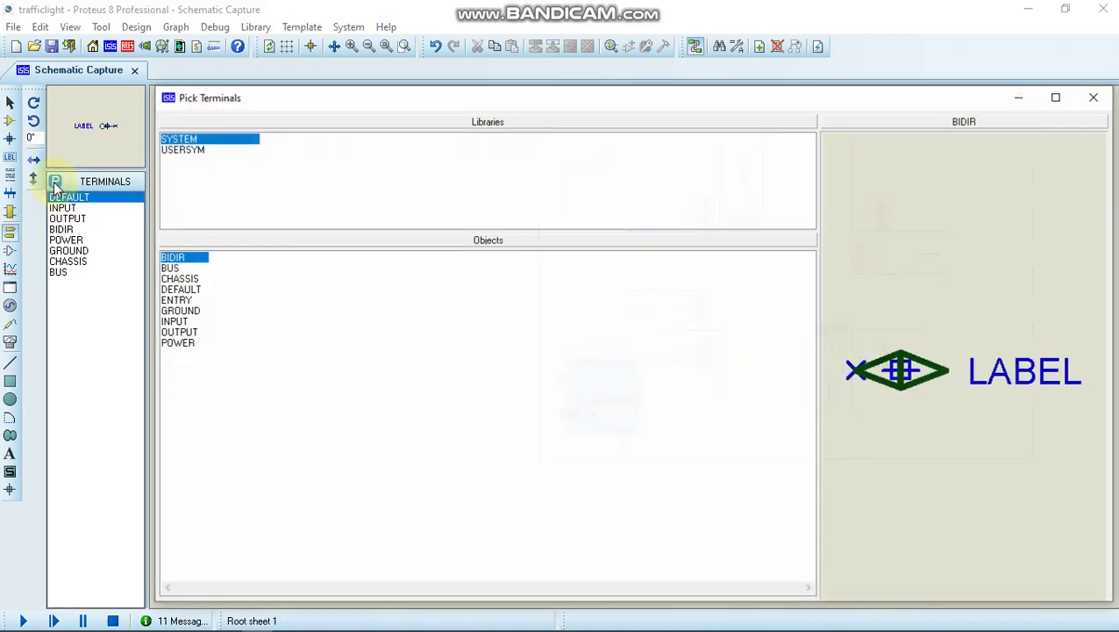
click(1094, 97)
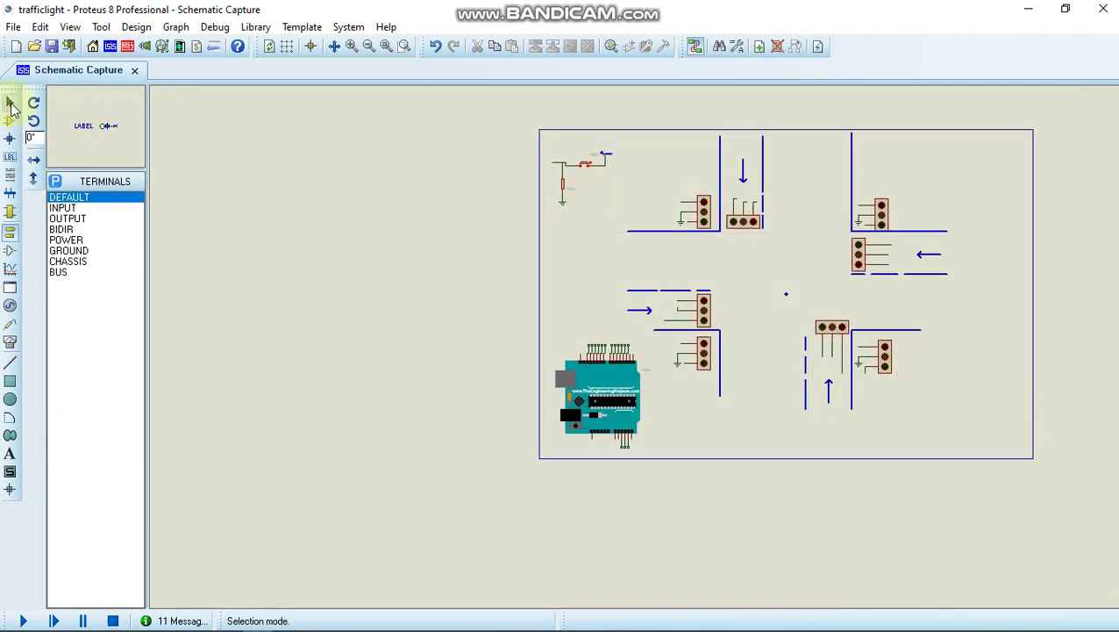
click(9, 120)
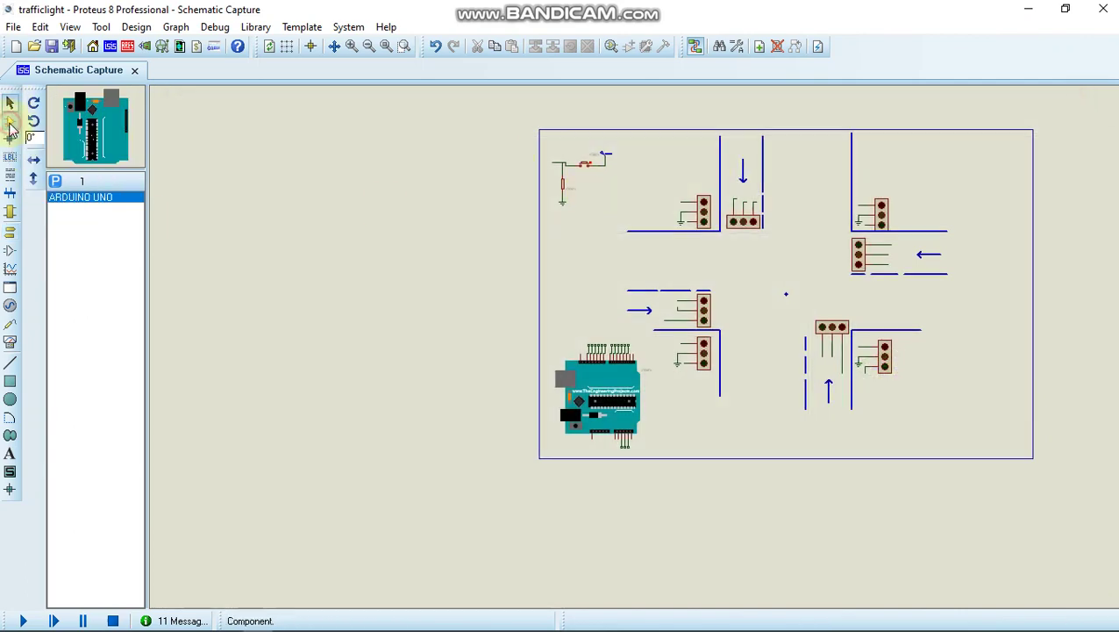
- Search 'ar' in Pick Devices and preview ARDUINO UNO in the Arduino category
click(55, 181)
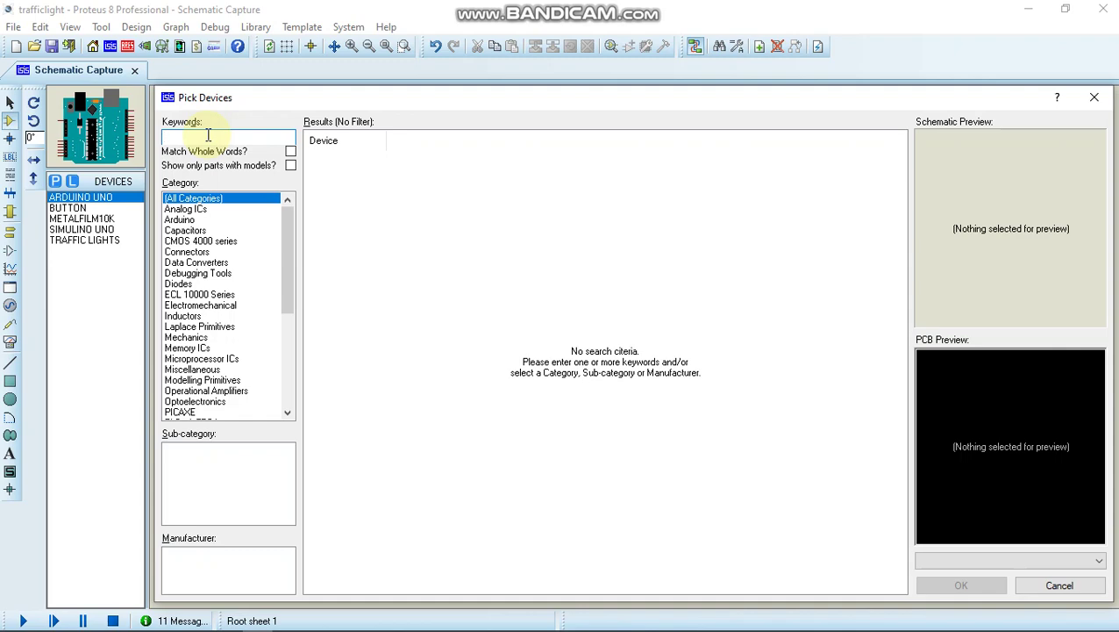
text(ardu)
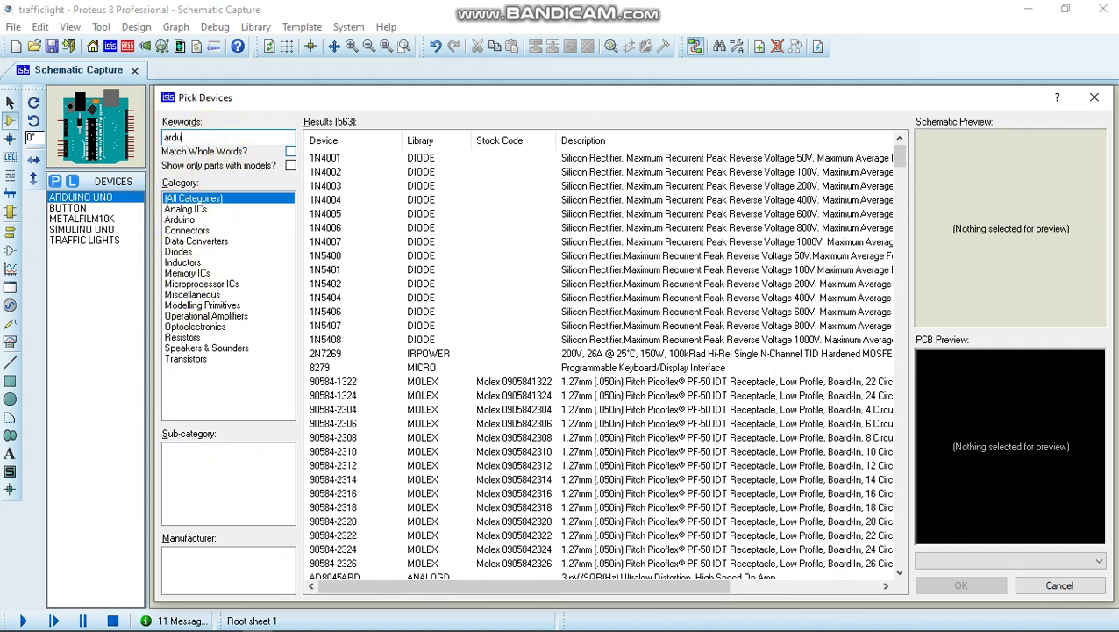
click(185, 220)
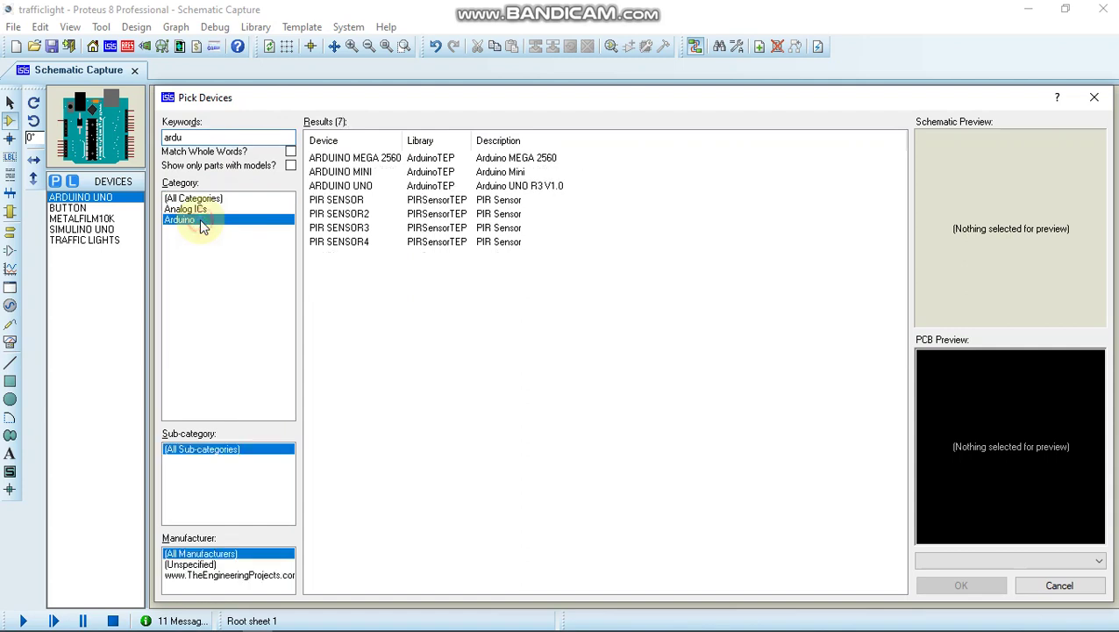
click(364, 186)
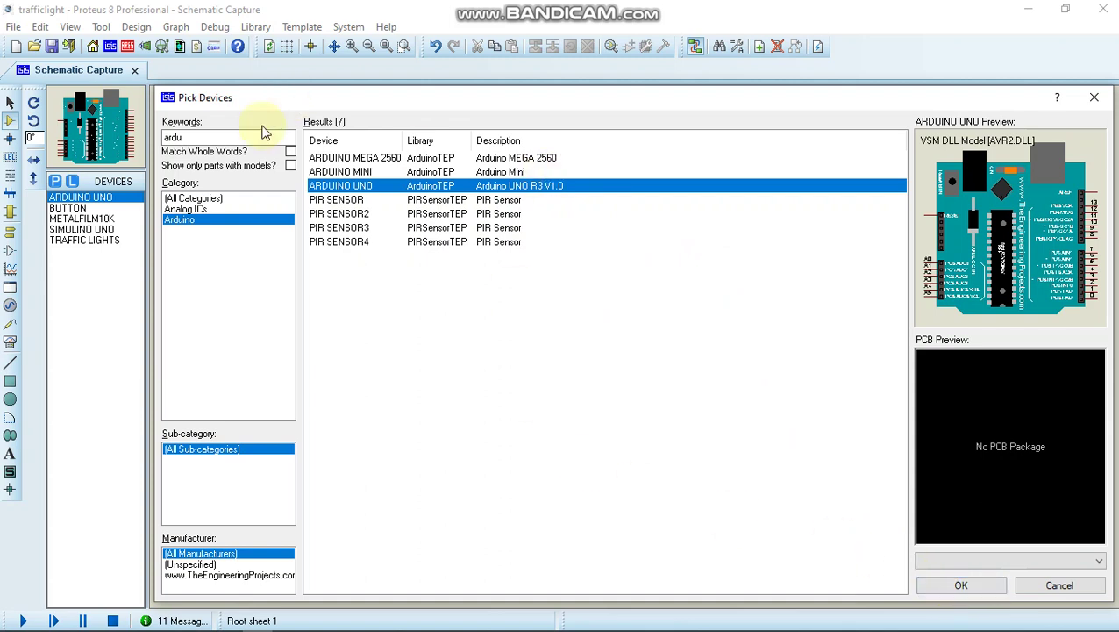
click(210, 142)
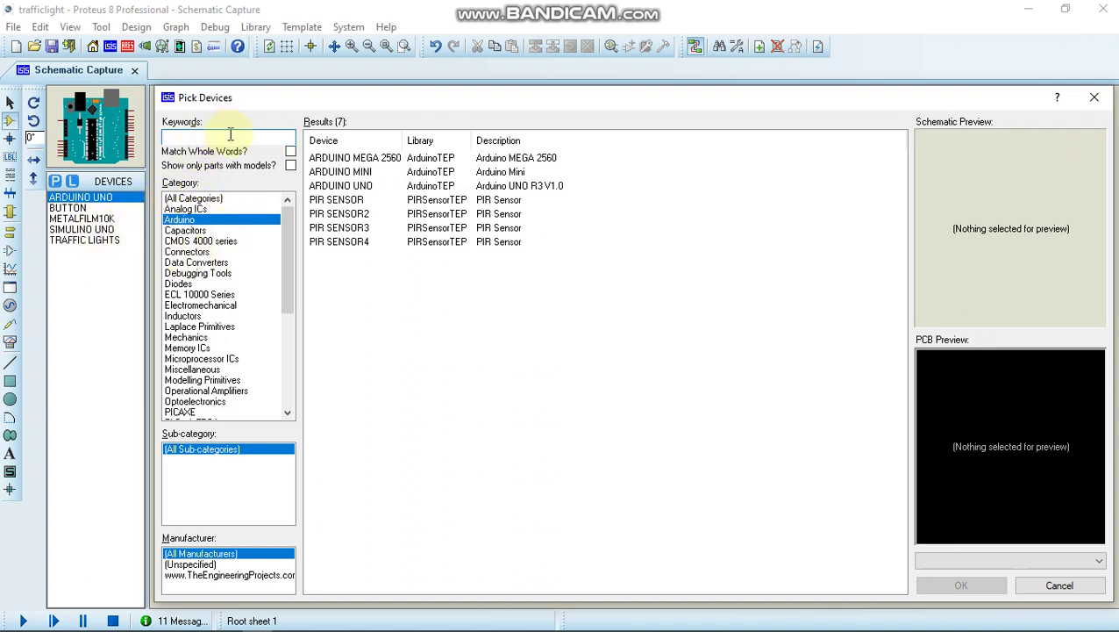
- Search 'b' and preview the BUTTON push button part
text(butt)
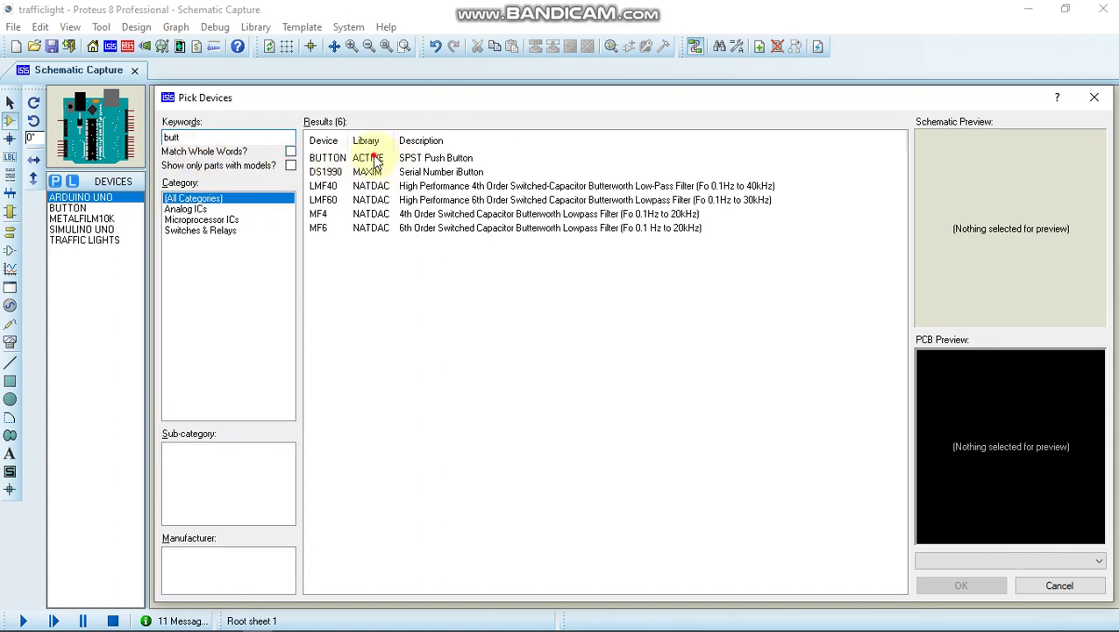
click(375, 159)
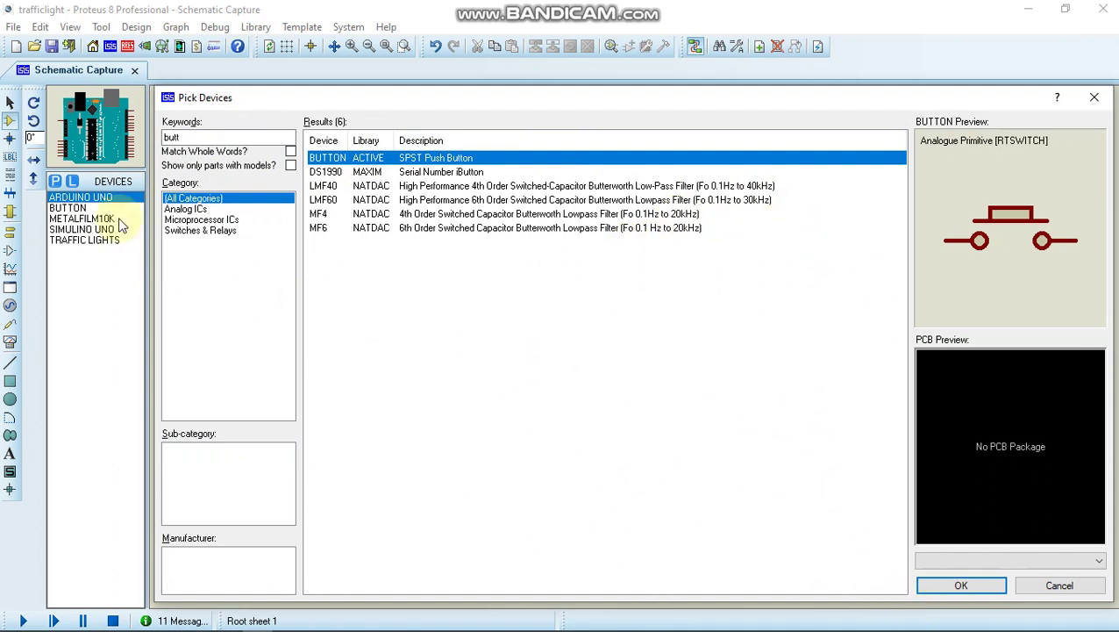
click(208, 136)
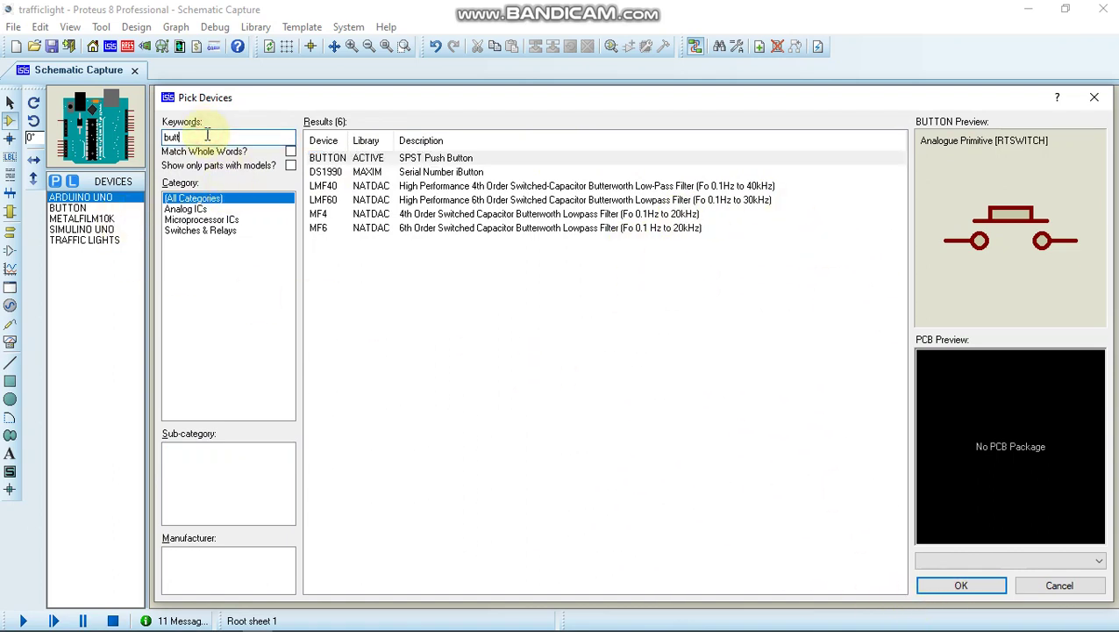
- Search 're' and pick MINRES10K from Resistors > 0.6W Metal Film
text(resis)
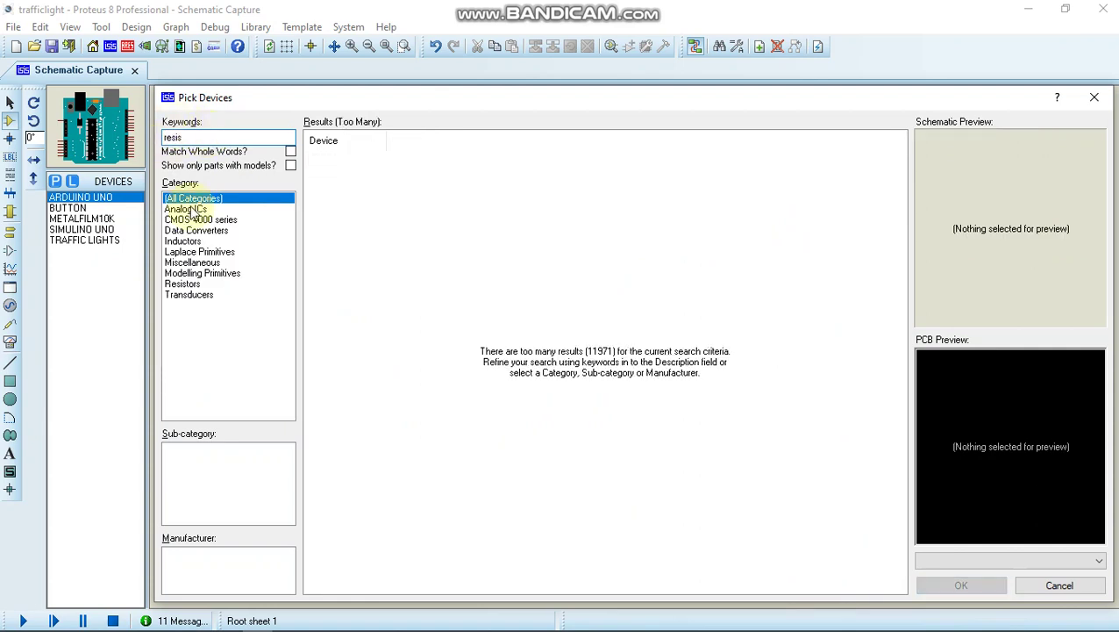
click(188, 284)
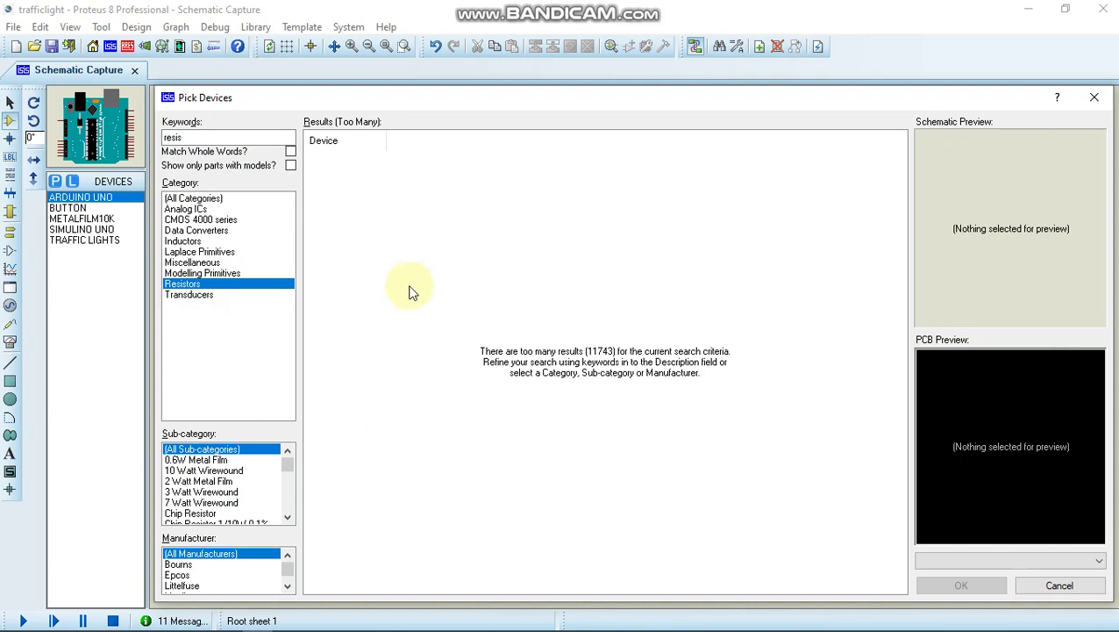
click(207, 472)
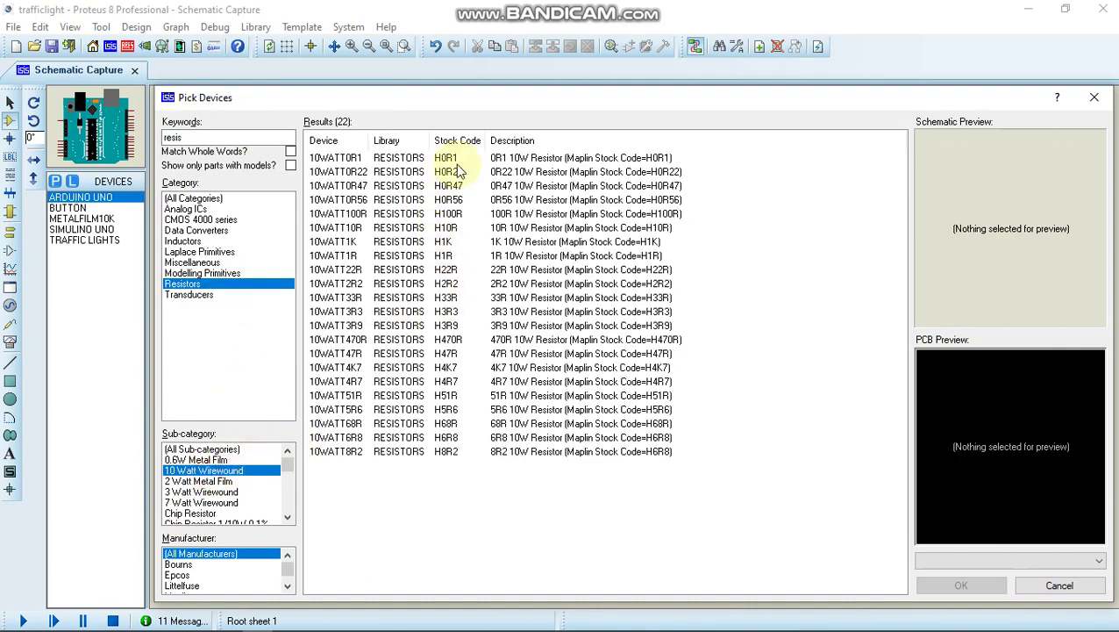
click(219, 461)
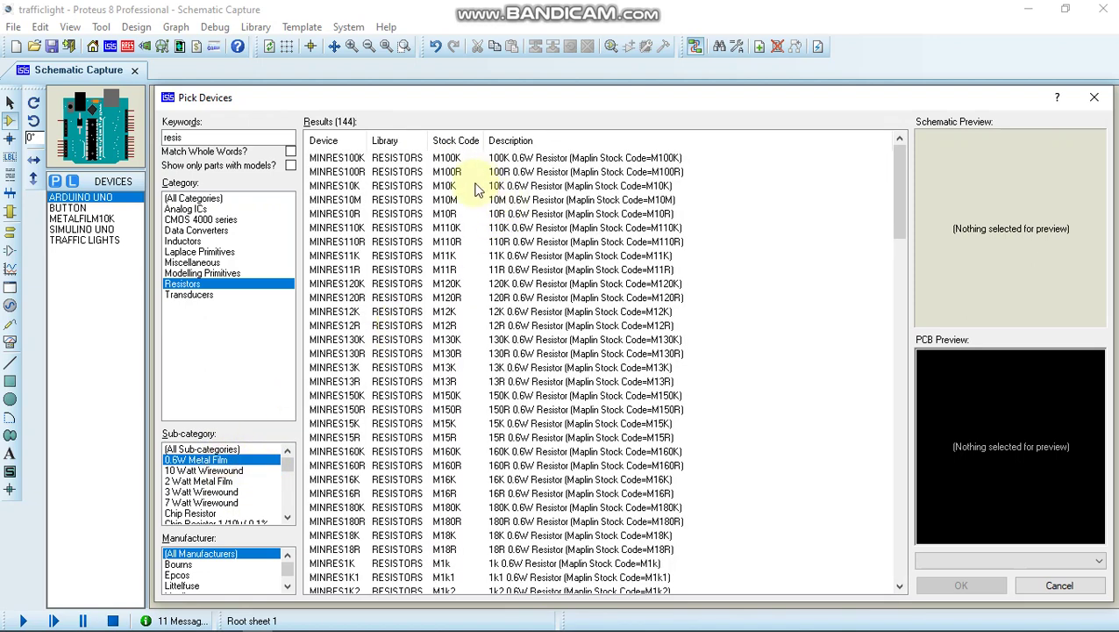
click(459, 187)
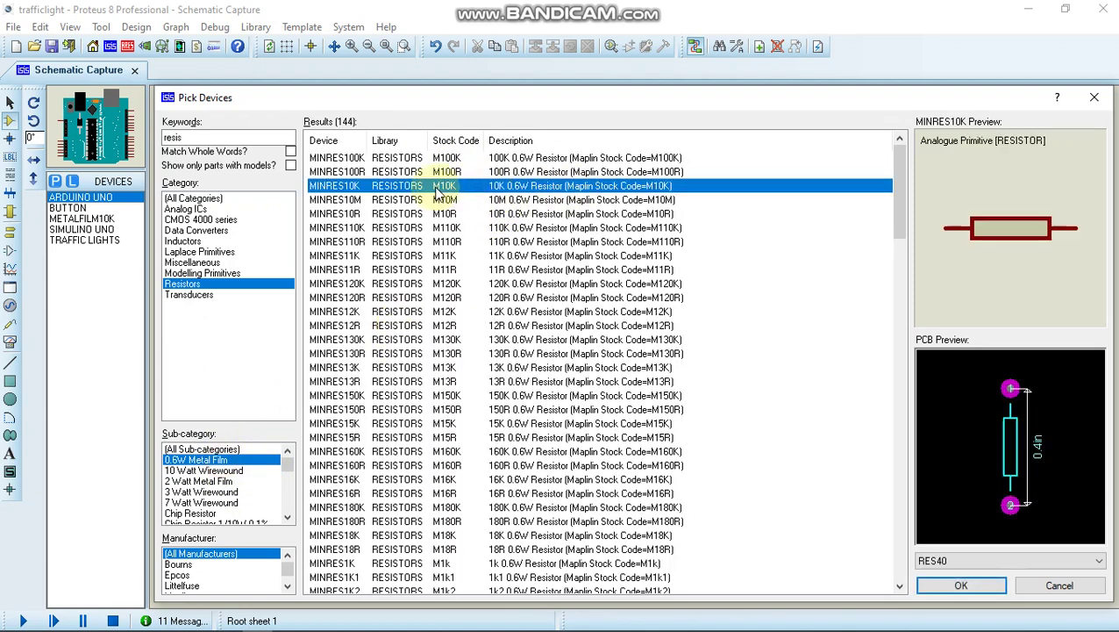